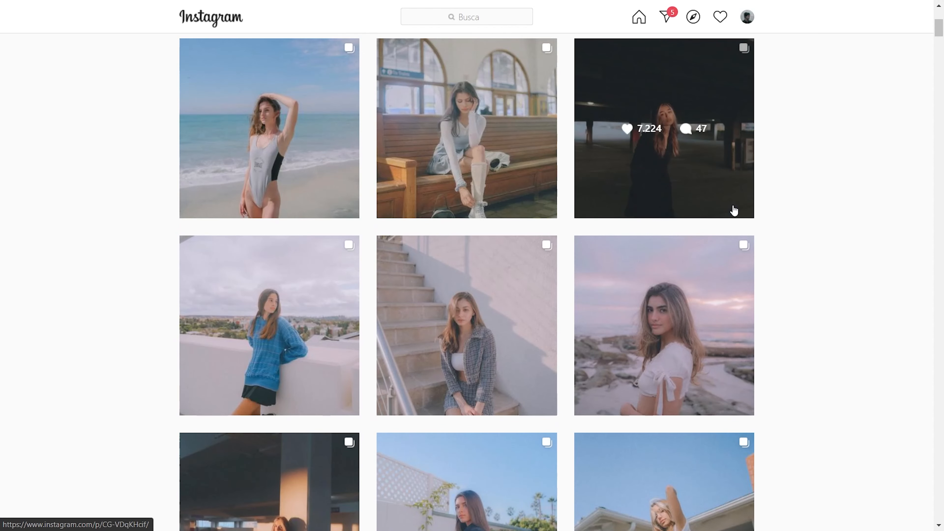
- View both photos of the post showing a woman in a grey swimsuit on the beach
left_click(335, 146)
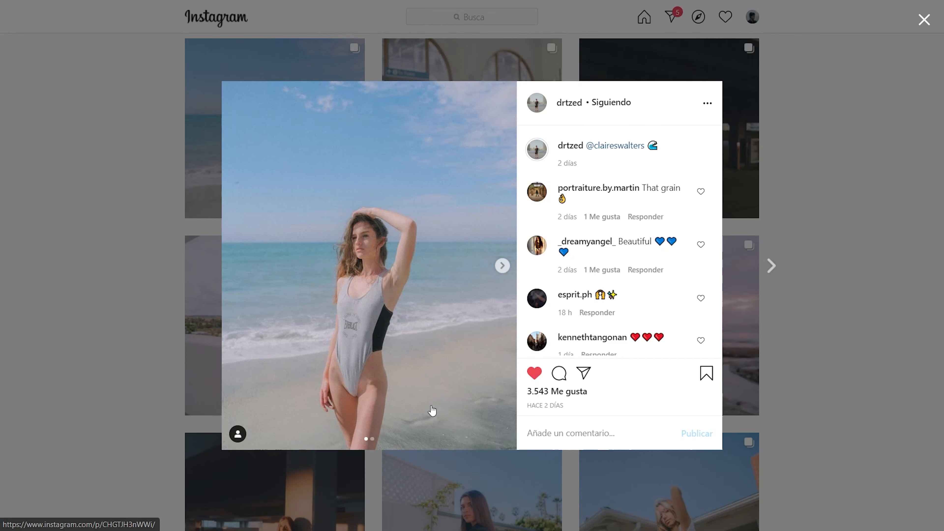
left_click(503, 265)
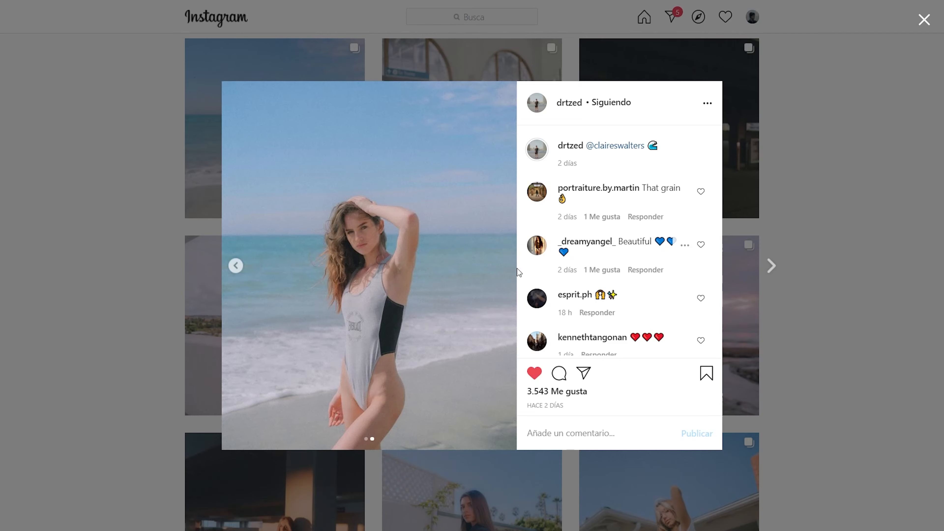
left_click(123, 262)
- Find the "Sept 30, 2019" post with the Snowmass sweatshirt portrait and examine the photos in its carousel
scroll(468, 301, "down", 5)
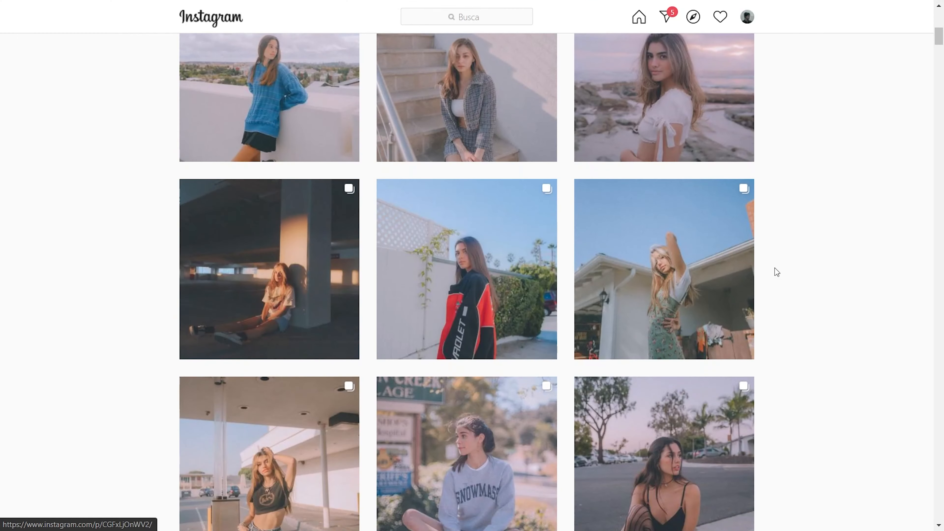
scroll(775, 268, "down", 5)
left_click(528, 303)
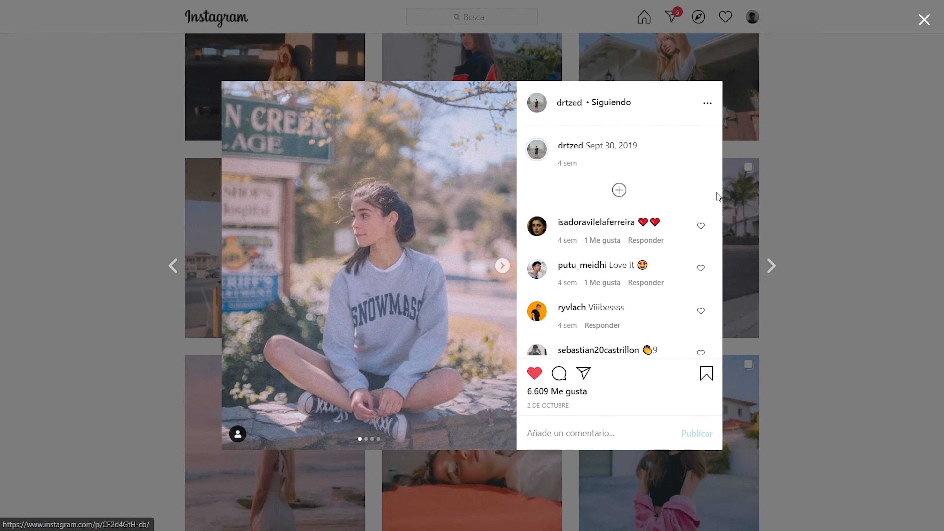
left_click(504, 266)
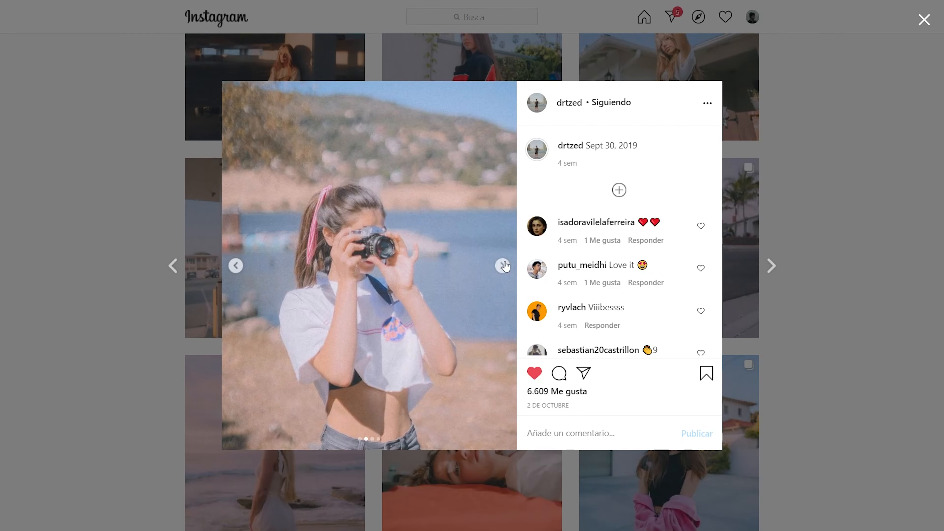
left_click(237, 265)
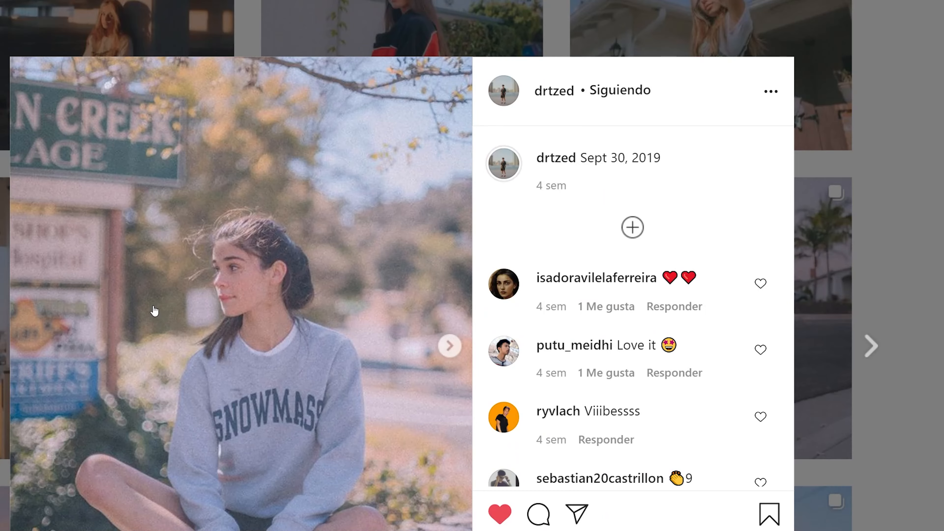
scroll(209, 301, "down", 2)
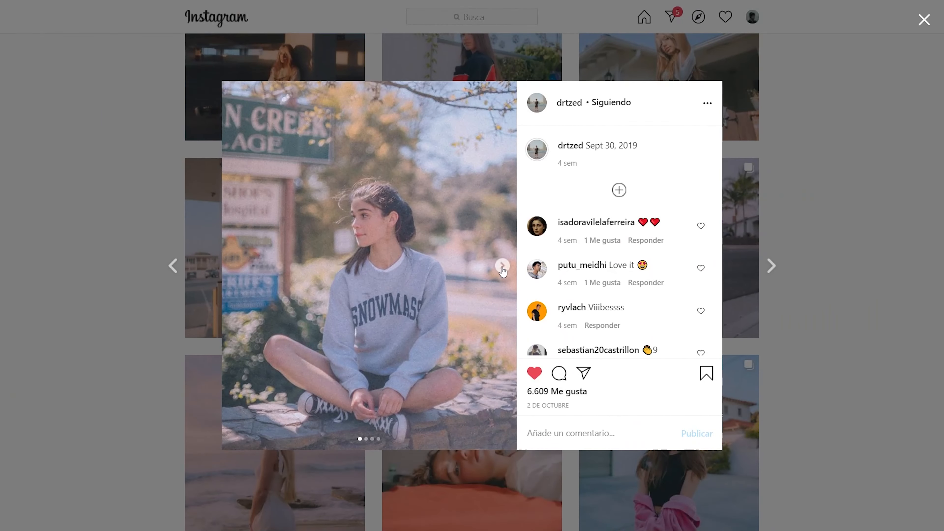
left_click(503, 266)
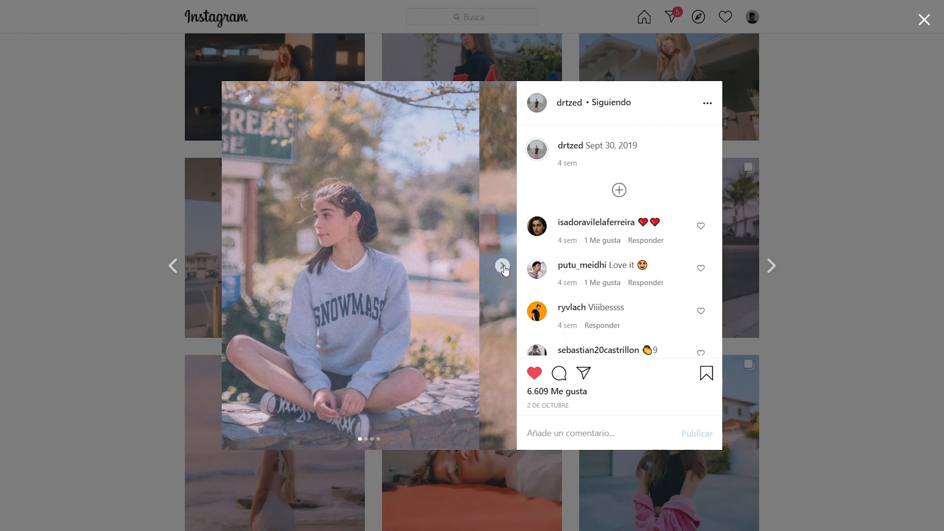
left_click(503, 267)
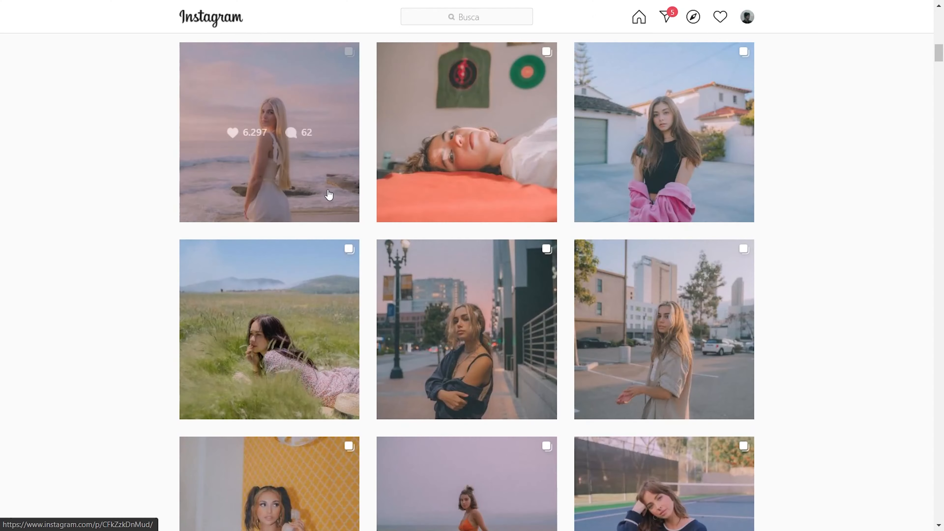
- Examine the colours of the "Pretty sweet" post with the woman in a white dress at a sunset beach
left_click(271, 132)
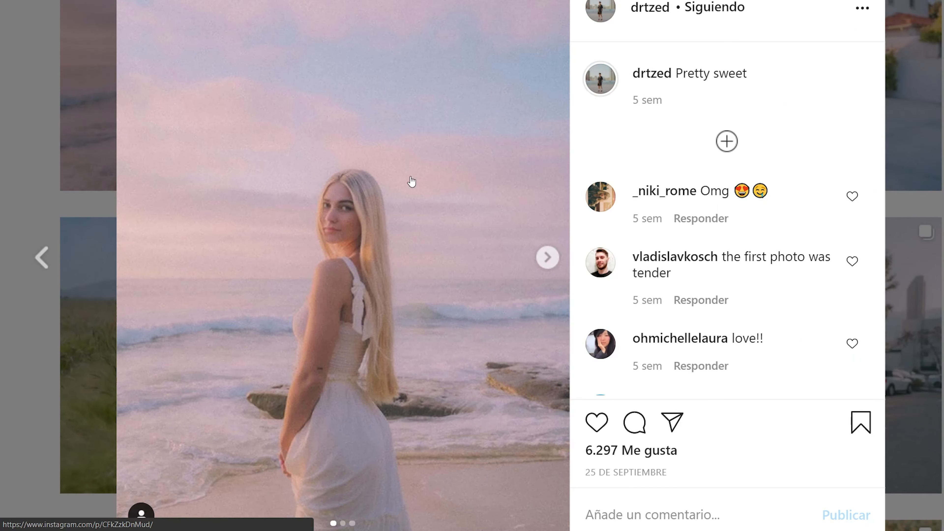
scroll(379, 193, "down", 3)
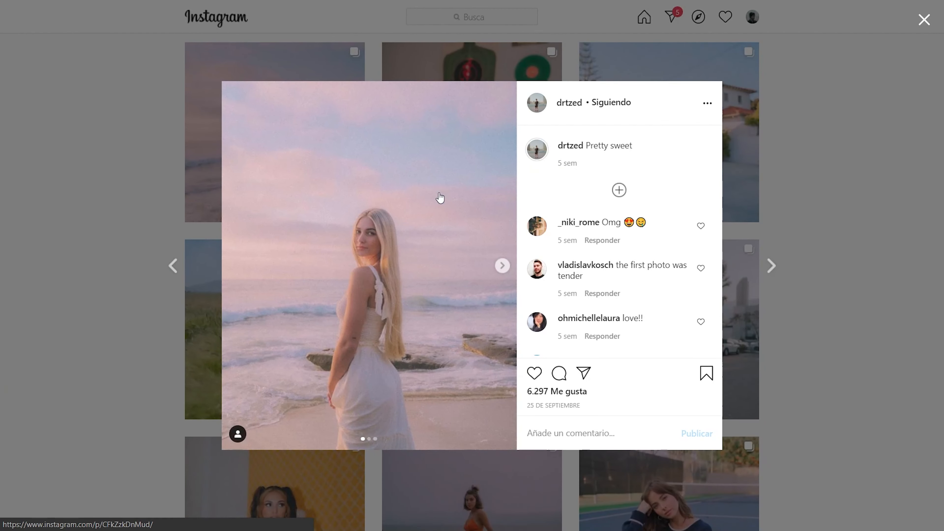
left_click(123, 218)
- Browse to the Laguna Beach post with the maroon and green polo shirt and examine its photo
scroll(305, 405, "down", 15)
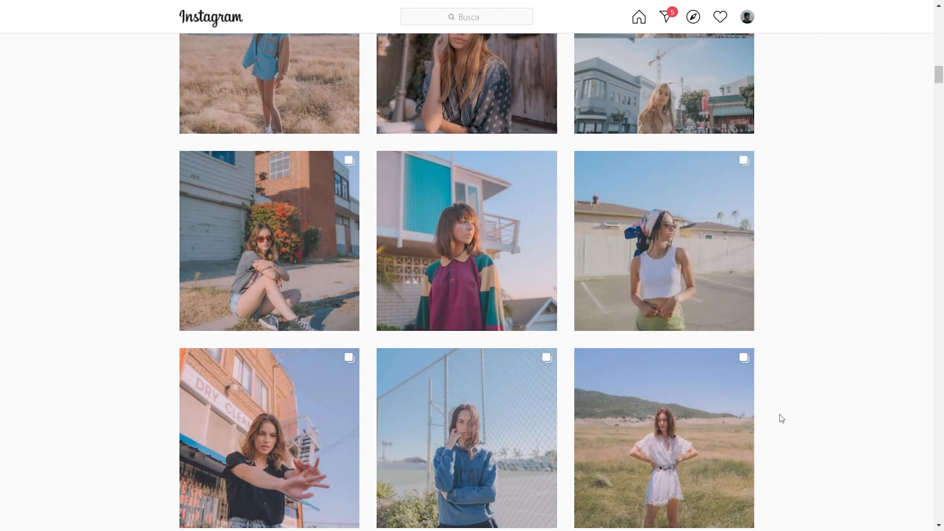
scroll(782, 418, "up", 2)
scroll(781, 418, "down", 2)
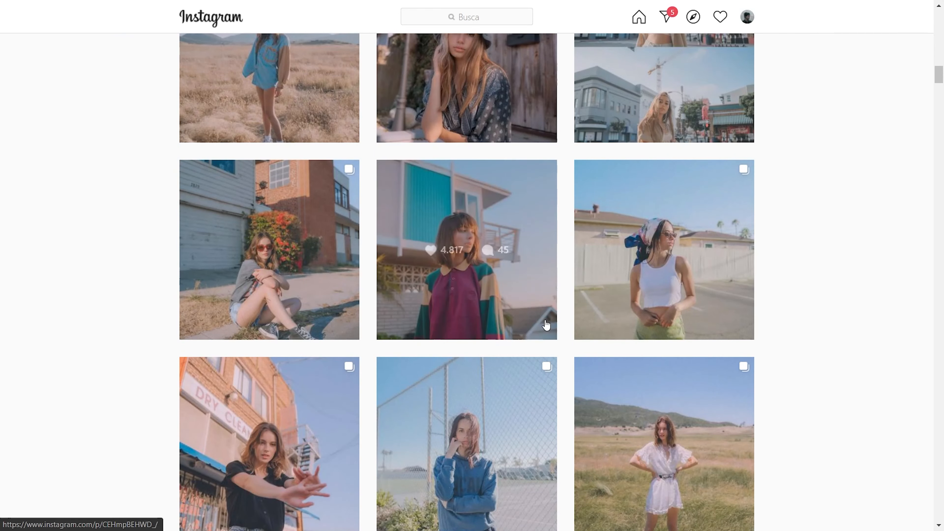
left_click(544, 327)
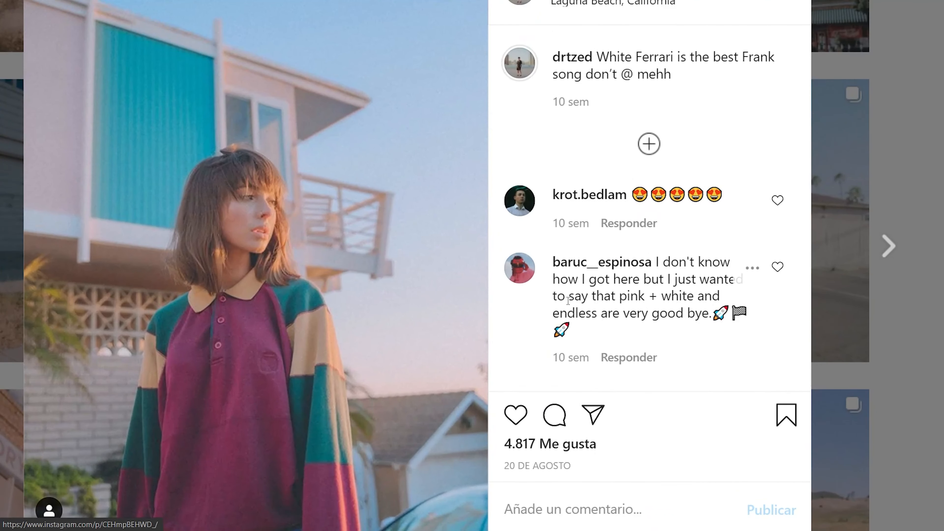
scroll(568, 300, "down", 2)
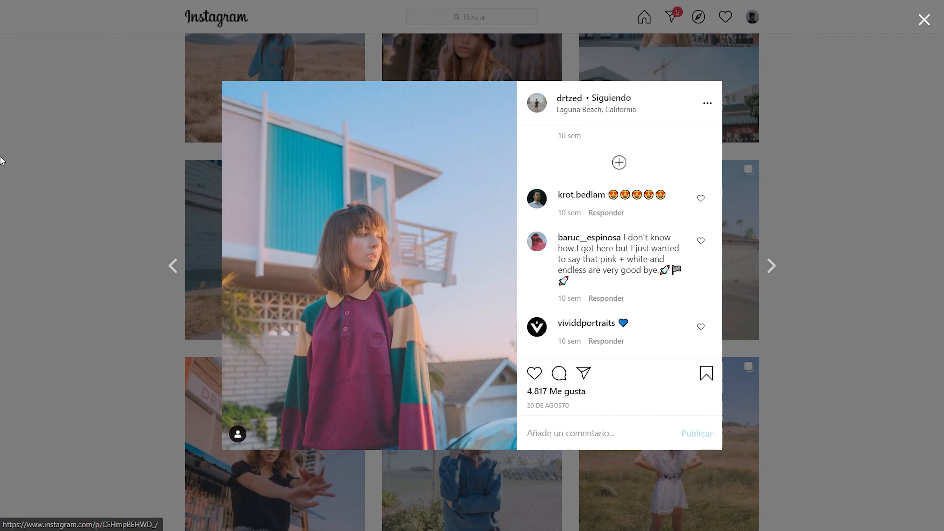
key("Right")
left_click(848, 290)
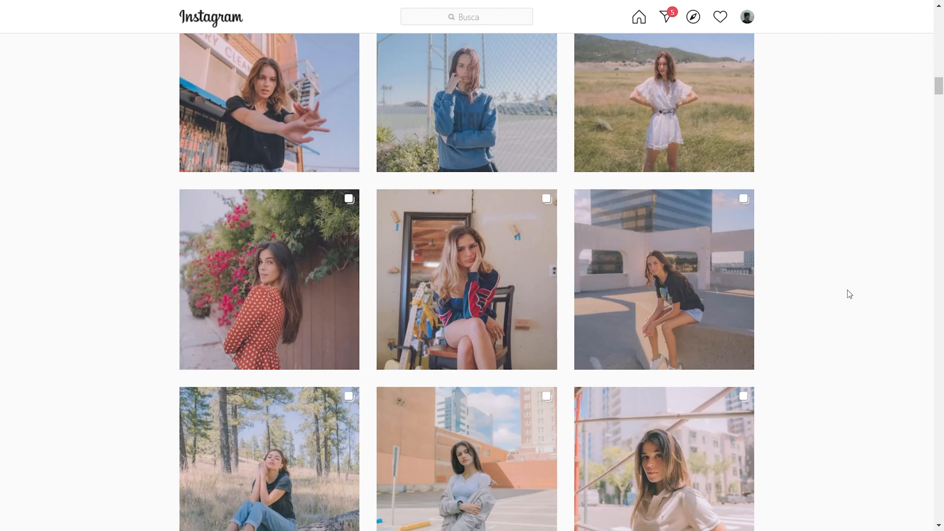
- Examine the "What could possibly go wrong?" post with the woman in a black T-shirt sitting on a concrete ledge
left_click(717, 228)
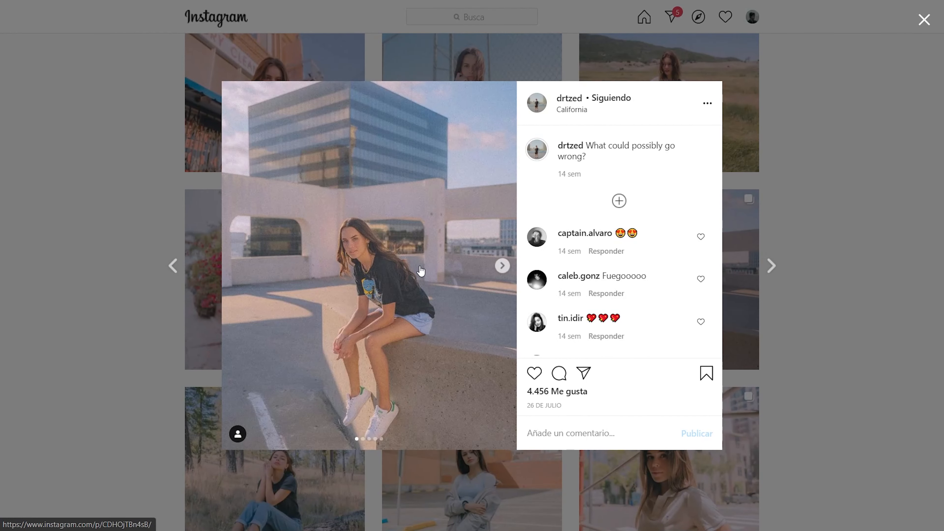
scroll(419, 266, "up", 3)
scroll(419, 266, "down", 1)
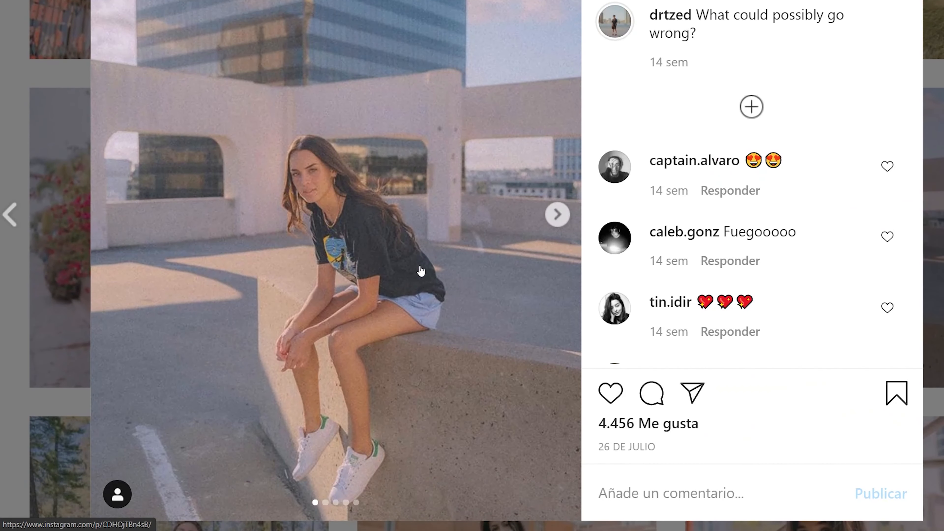
scroll(251, 429, "down", 3)
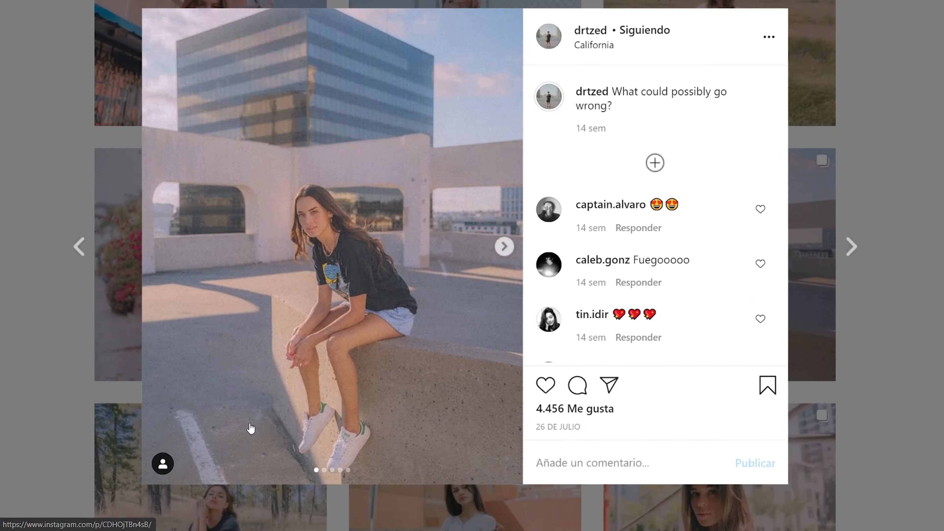
scroll(251, 428, "down", 2)
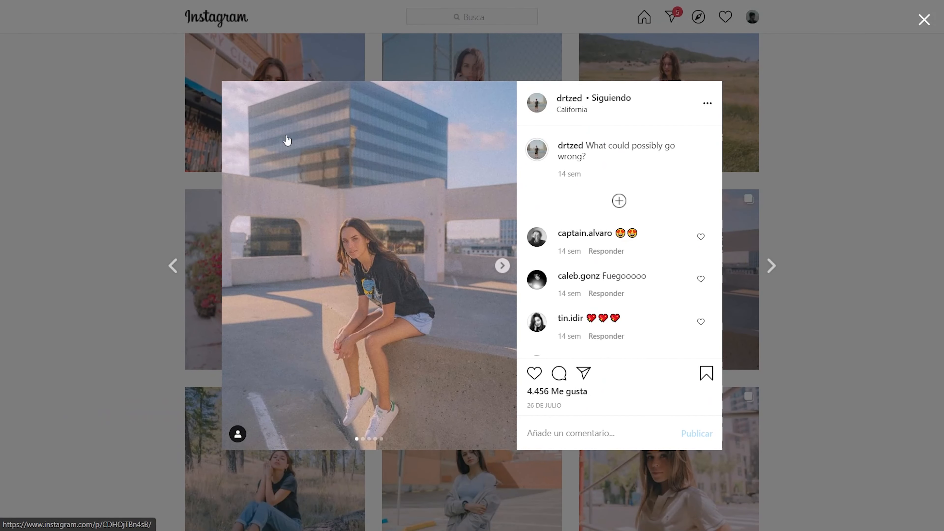
left_click(112, 184)
- Browse older posts to the "Frosty" post with the teal shirt and examine its two stacked portraits
scroll(828, 283, "down", 10)
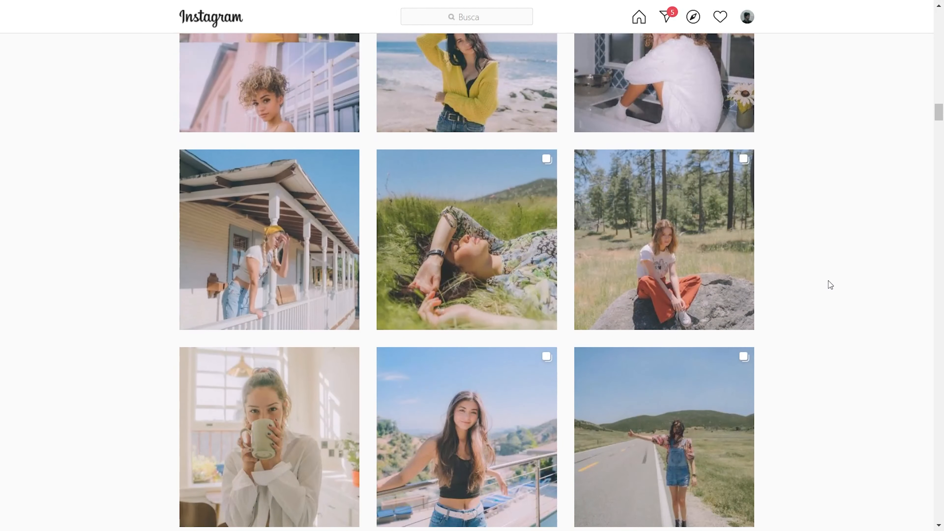
scroll(828, 281, "down", 12)
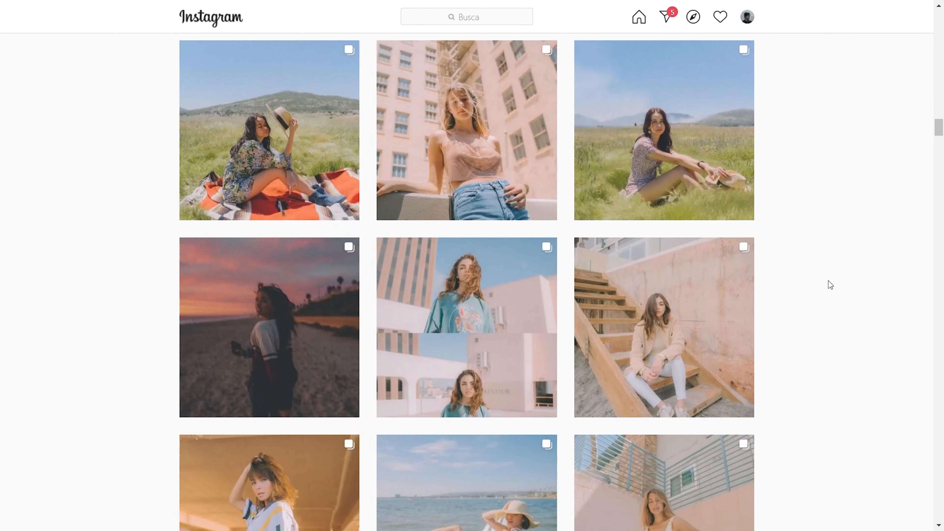
scroll(828, 285, "down", 2)
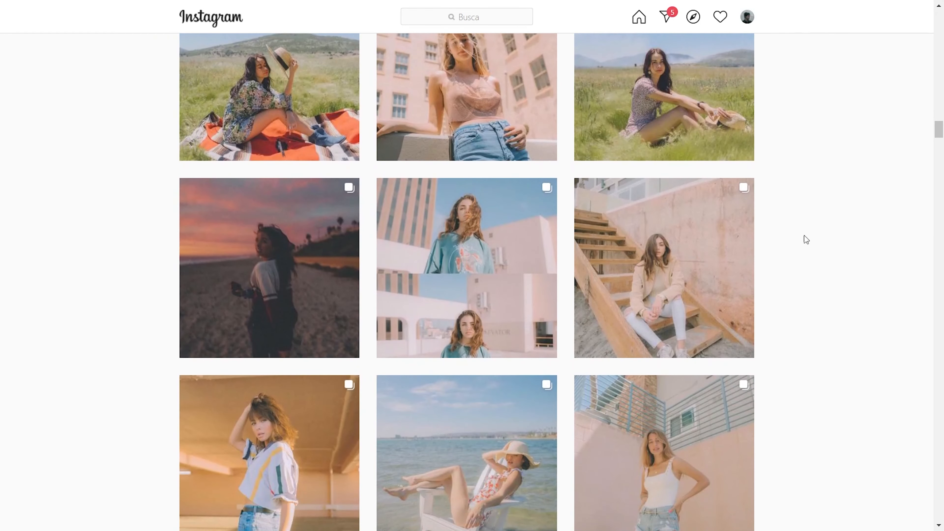
left_click(527, 333)
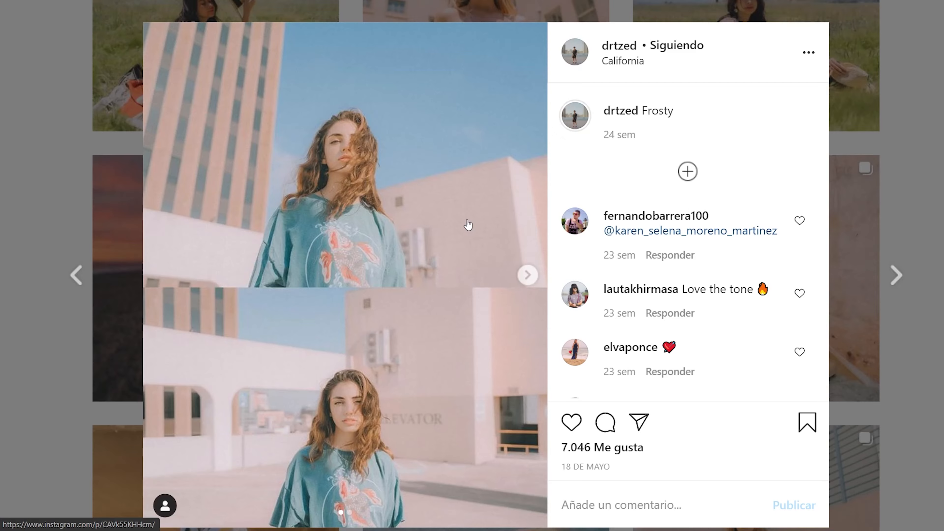
scroll(467, 220, "up", 1)
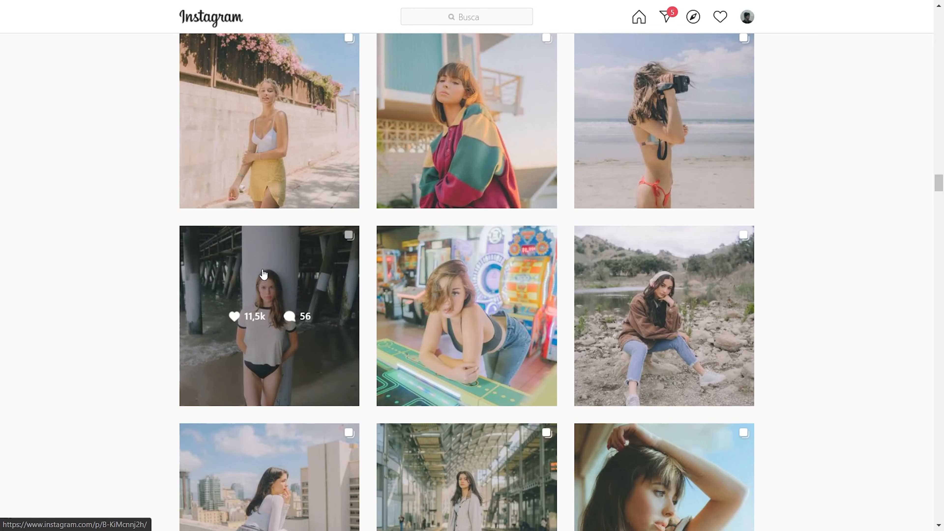
- View the four photos of the "I bliss out" post taken under the pier, returning once to the second photo
left_click(262, 271)
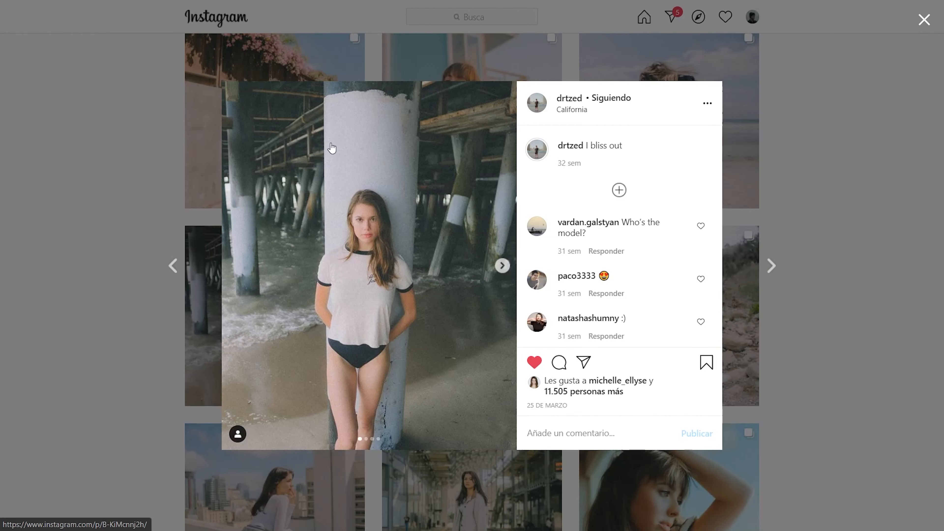
left_click(502, 265)
left_click(502, 265)
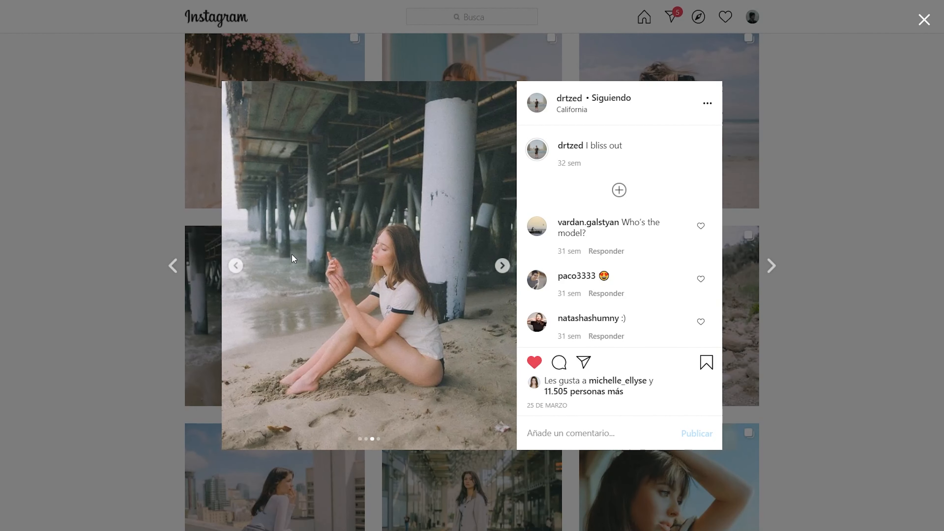
left_click(235, 266)
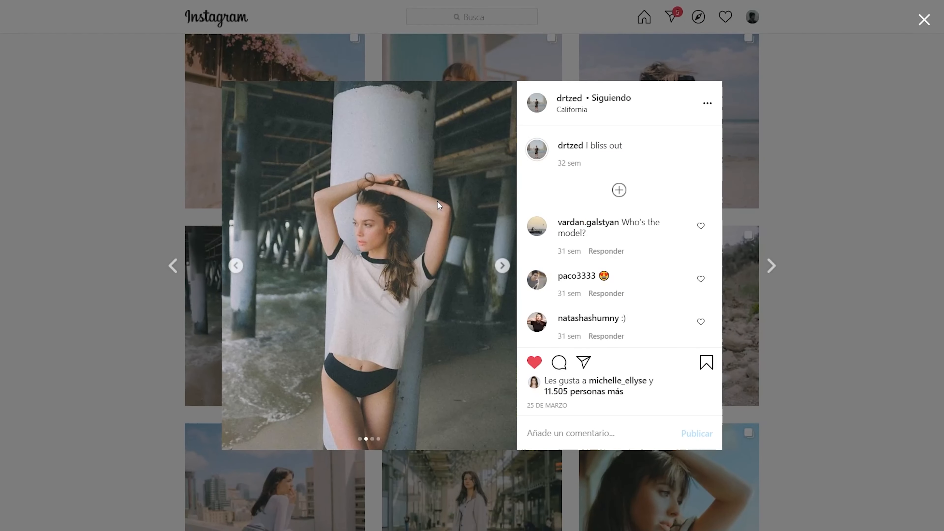
left_click(502, 266)
left_click(501, 266)
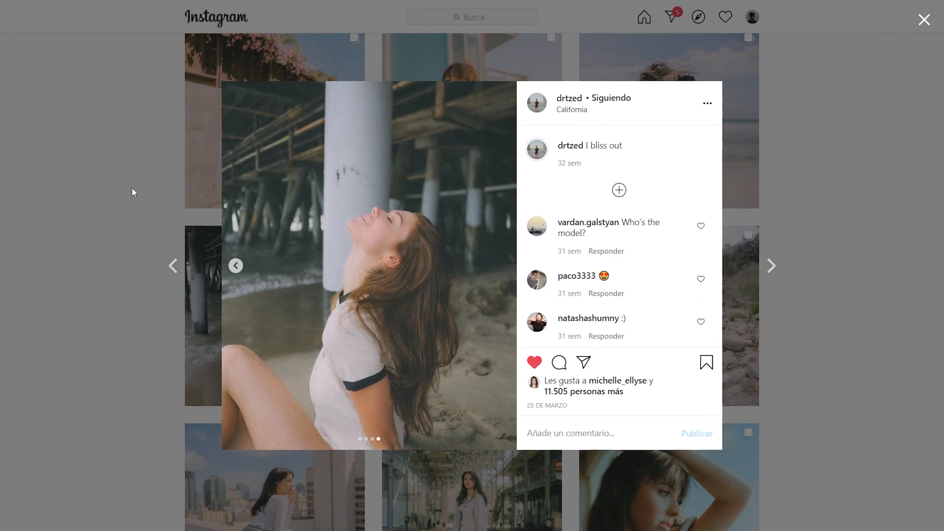
left_click(133, 193)
- Examine the "Hey ya!" post with the woman in a green sweatshirt, and continue browsing the older posts
scroll(501, 335, "down", 10)
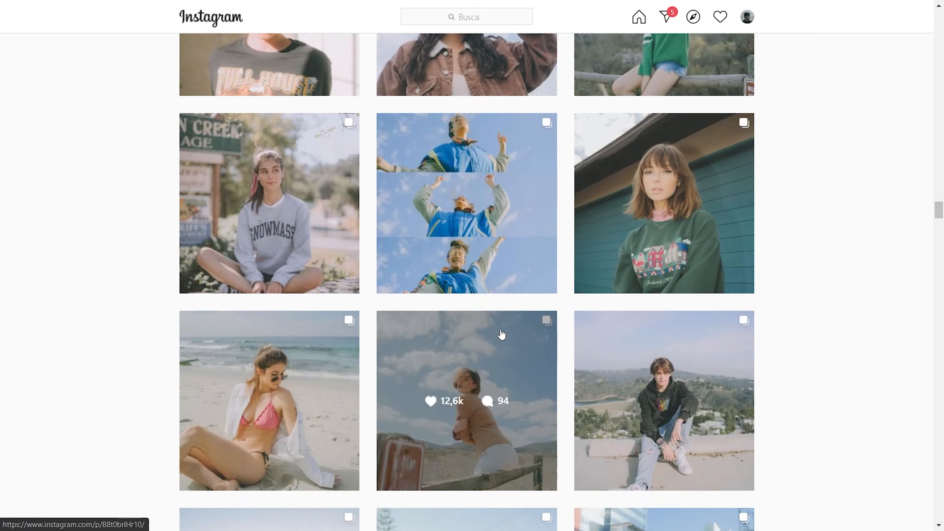
scroll(501, 334, "down", 1)
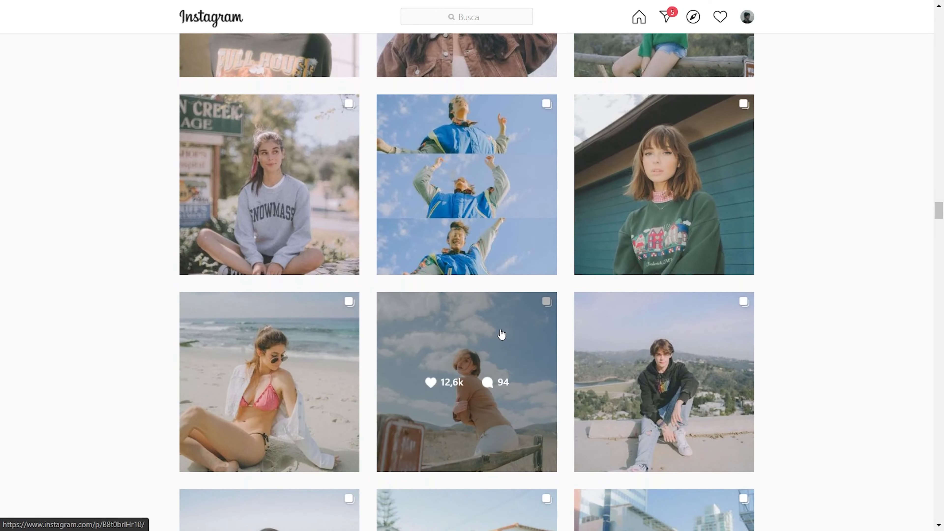
left_click(718, 243)
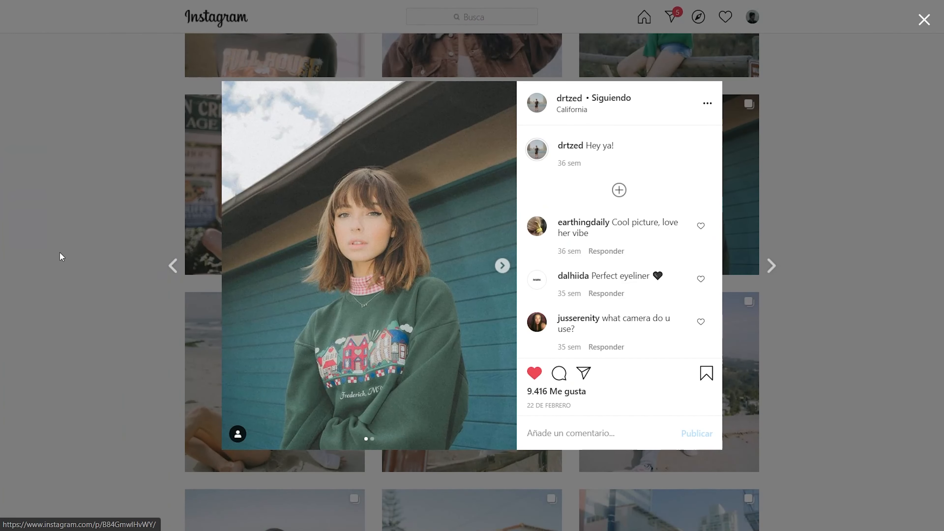
left_click(61, 257)
scroll(483, 312, "down", 8)
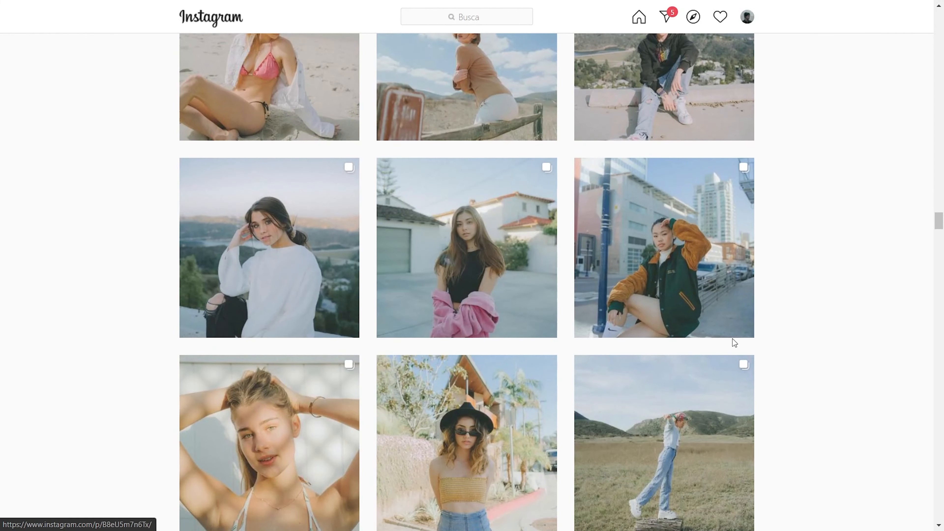
scroll(731, 341, "down", 6)
scroll(733, 344, "down", 2)
scroll(732, 341, "down", 15)
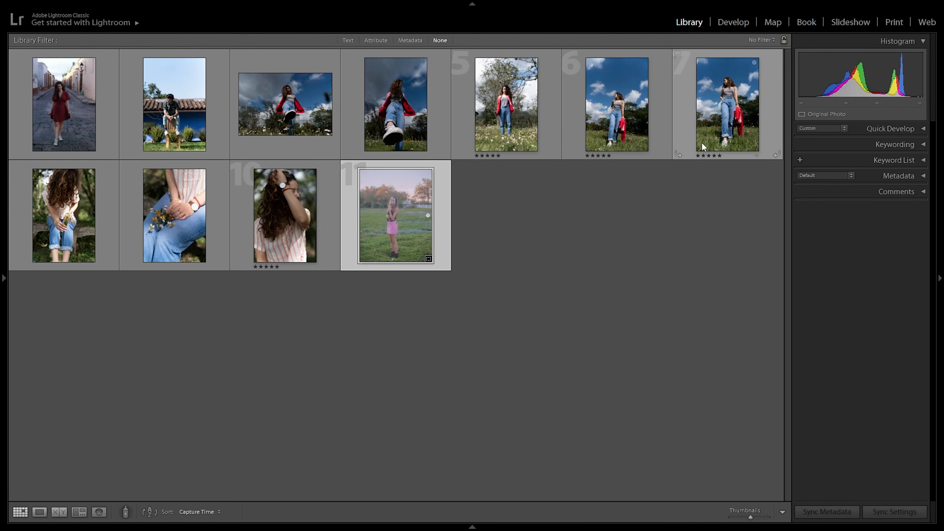
- In Lightroom Classic, compare the pink-skirt reference screenshot side by side with the seventh photo, DSC05548.ARW
left_click(690, 144, "ctrl")
key("c")
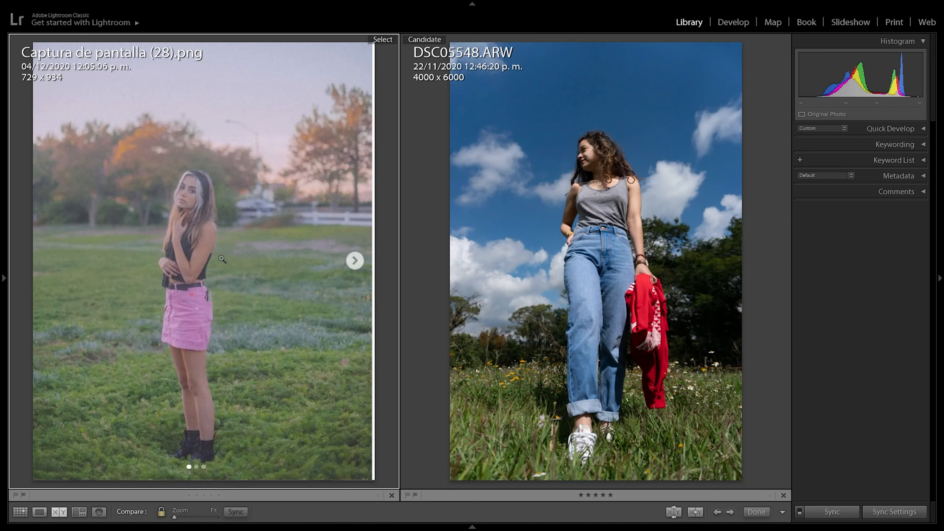
- Open DSC05548.ARW for developing and set its Highlights to -70
key("d")
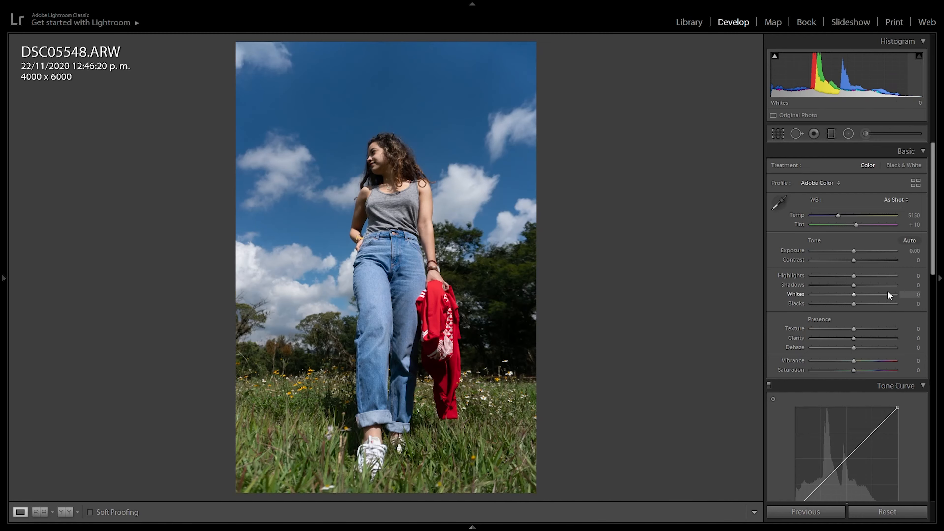
left_click(917, 278)
type("-70")
key("Return")
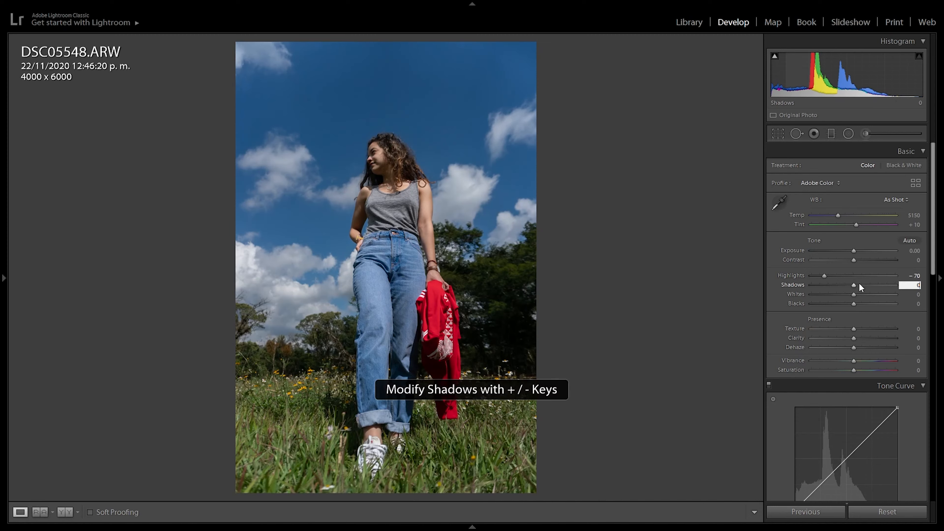
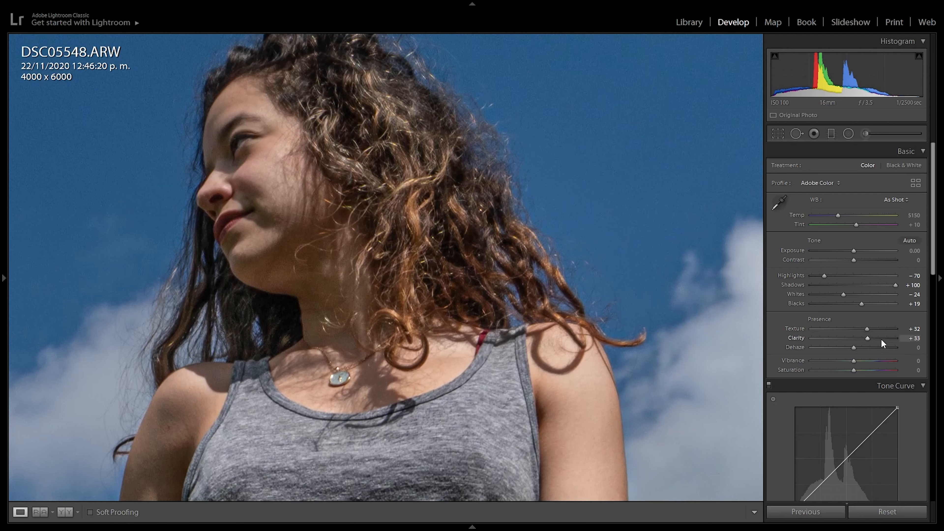
- Set Clarity to -22 and Texture to -20, and inspect the softened details on the woman up close
left_click(887, 329)
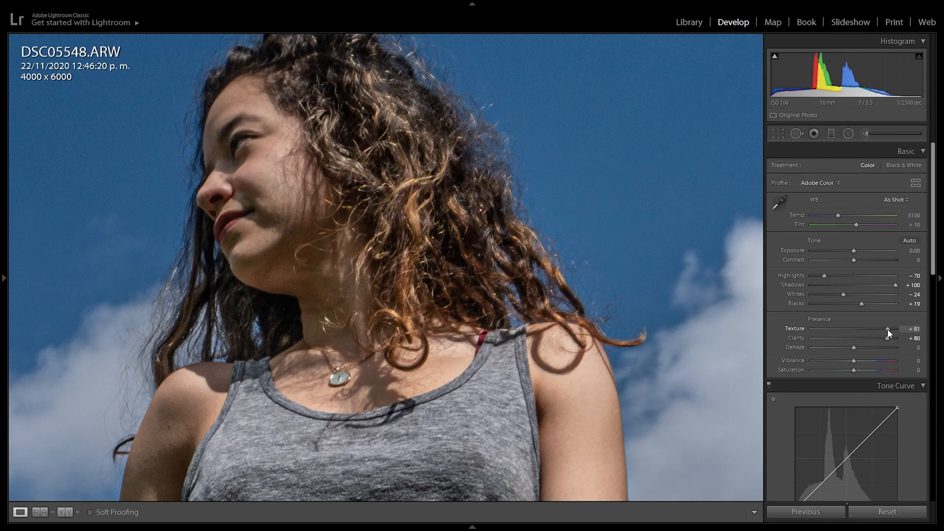
key("z")
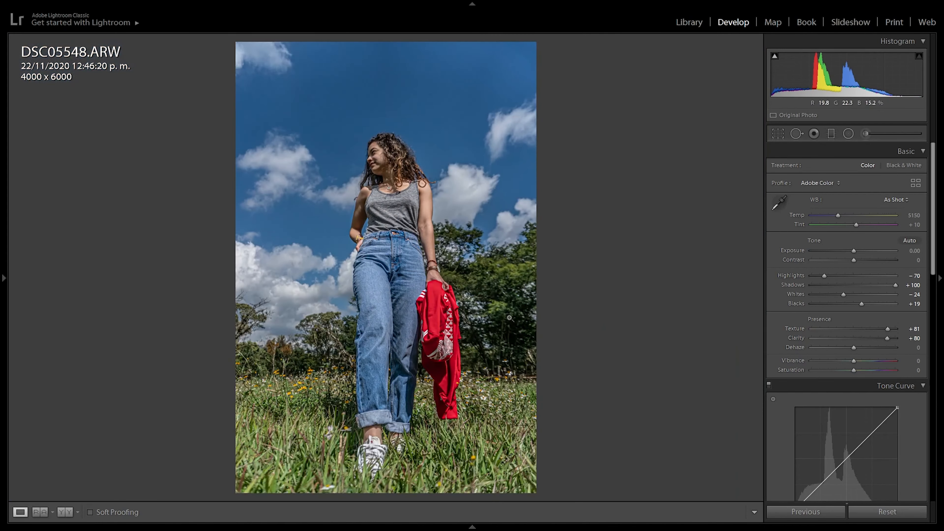
left_click(917, 339)
type("-22")
left_click(918, 329)
key("BackSpace")
type("-20")
key("Return")
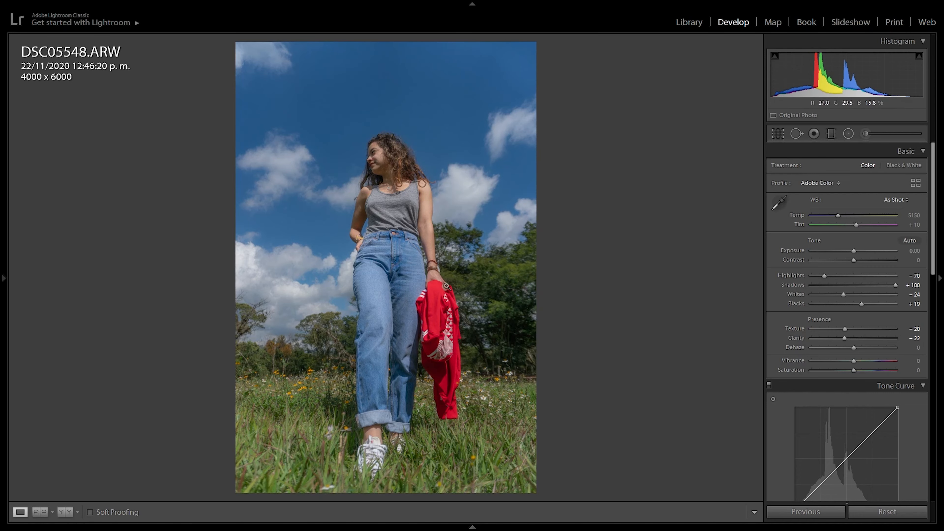
left_click(383, 254)
left_click_drag(312, 284, 358, 528)
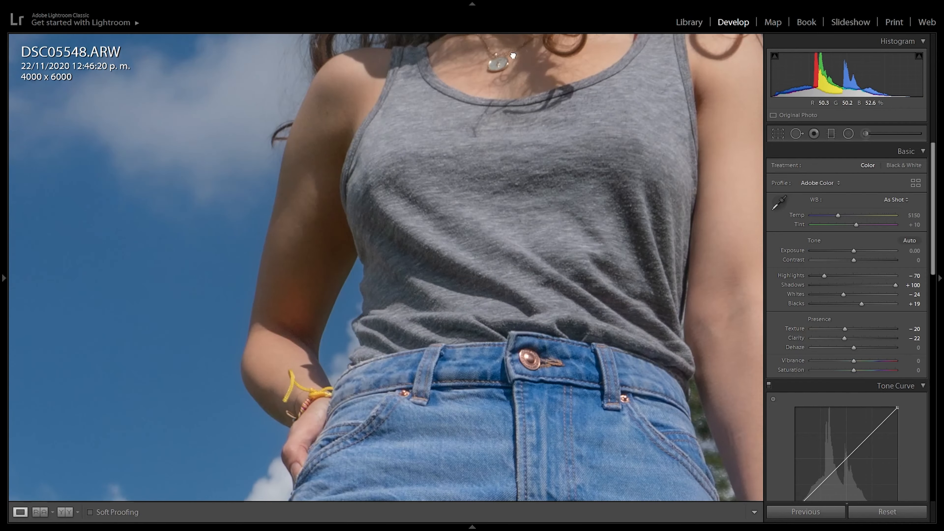
left_click_drag(513, 54, 555, 460)
left_click(557, 435)
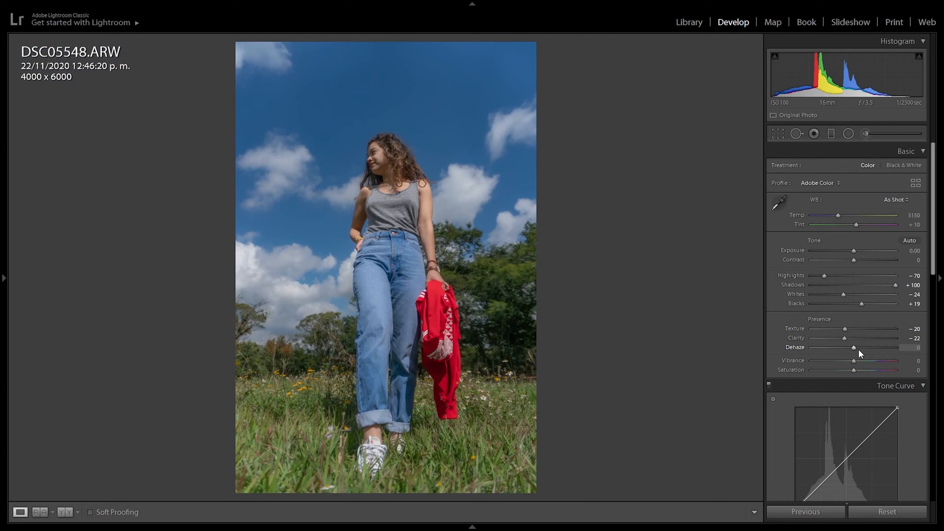
- Try Dehaze at +47, reset it, and set it to -20 for a hazier look
left_click_drag(858, 350, 873, 349)
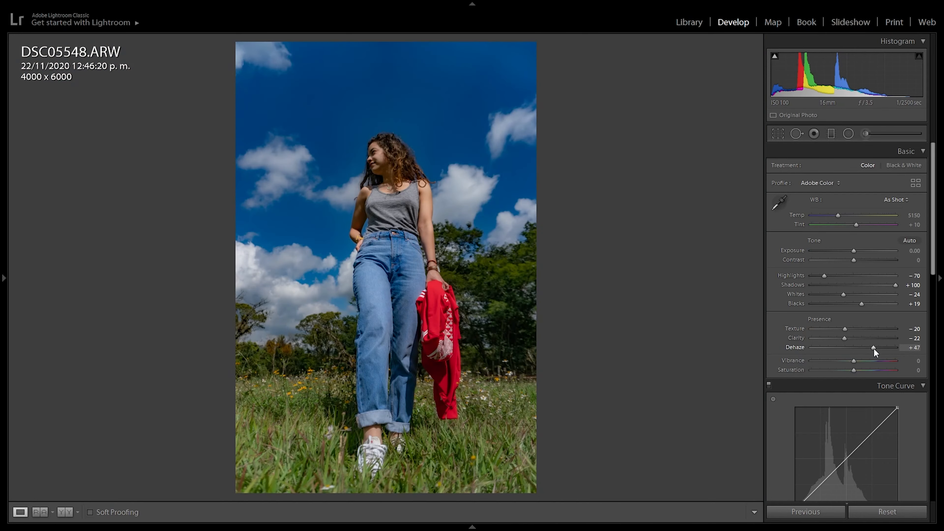
double_click(874, 348)
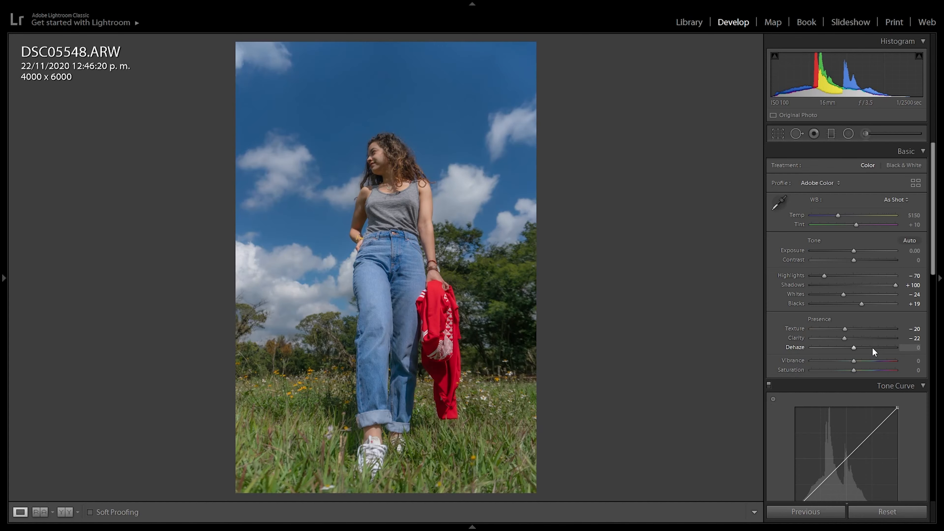
left_click(912, 349)
type("-2")
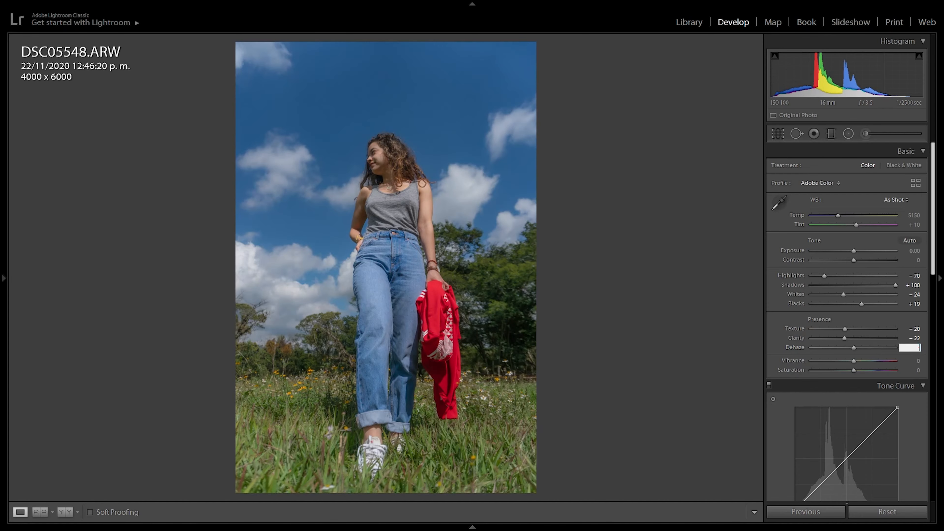
type("0")
key("Return")
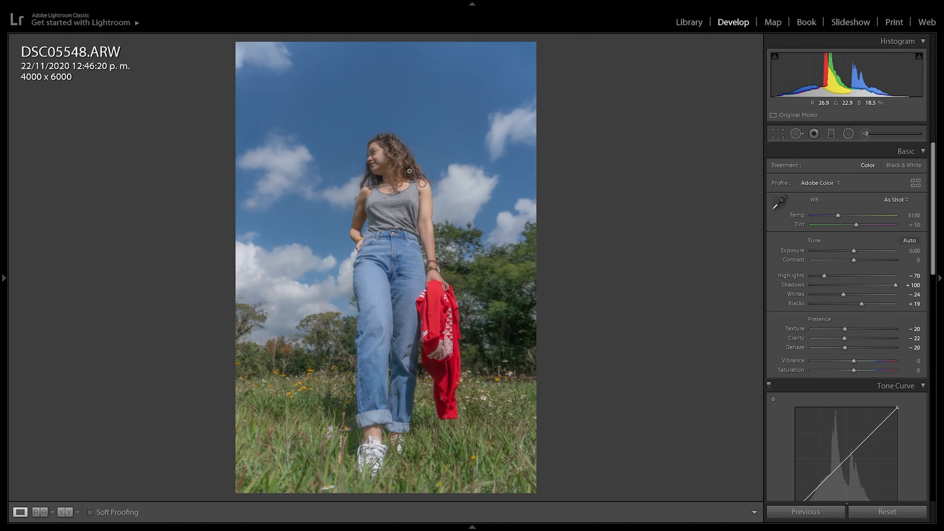
left_click(419, 230)
left_click(452, 187)
- On the RGB tone curve, anchor the shadows at about 24%, lower the midtones slightly and raise the black point
scroll(862, 267, "down", 4)
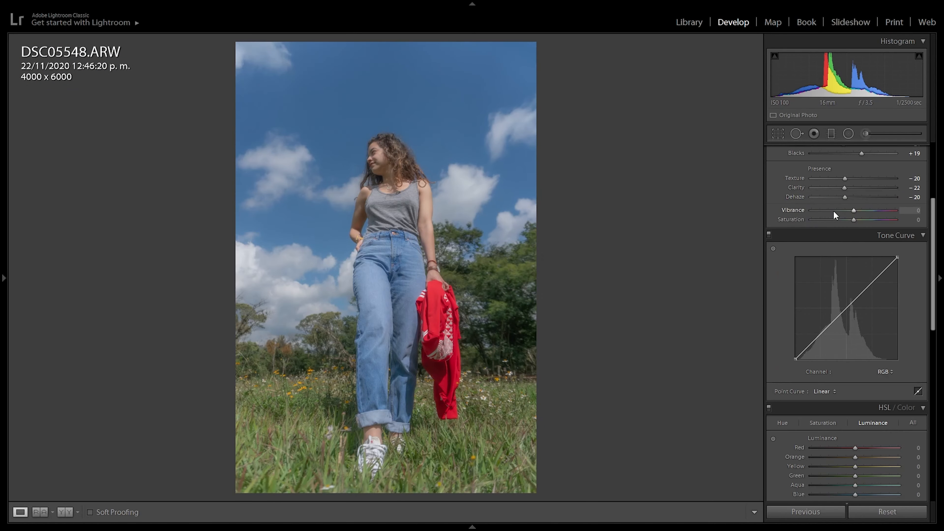
scroll(839, 220, "down", 4)
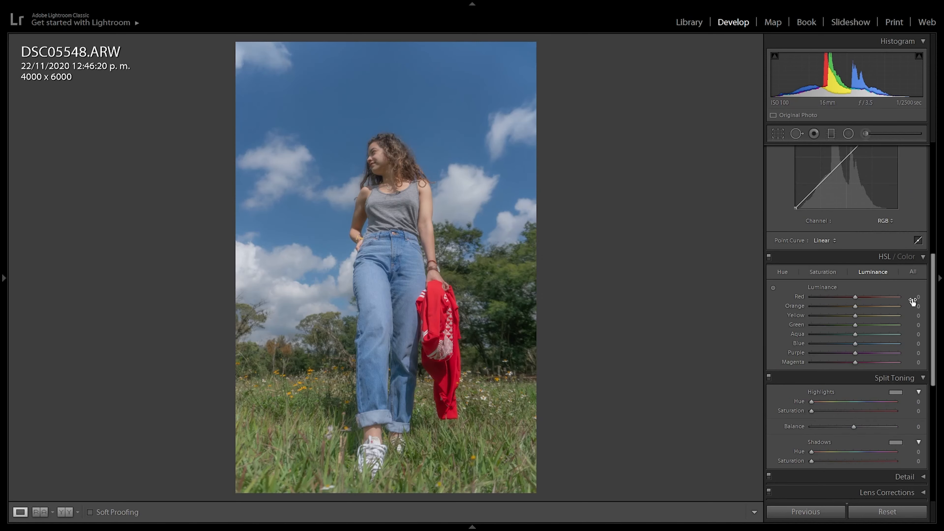
scroll(893, 266, "up", 5)
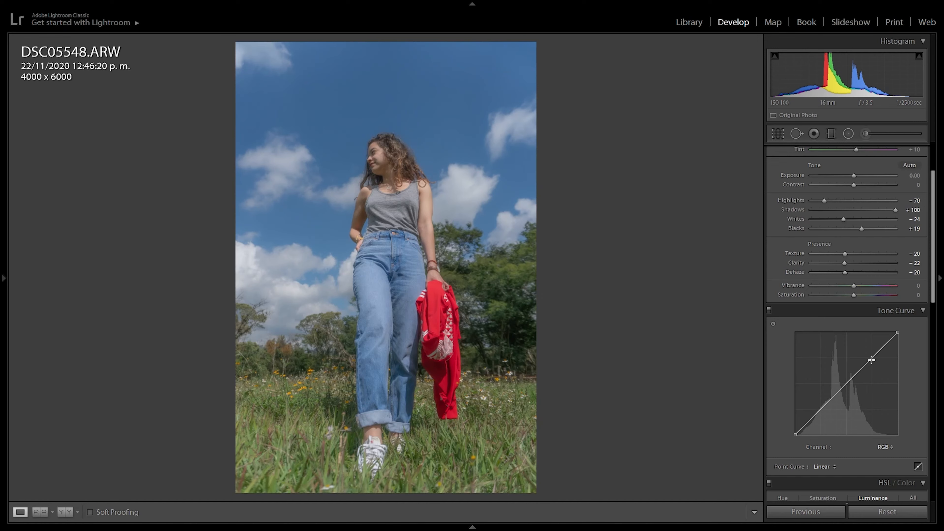
left_click(819, 410)
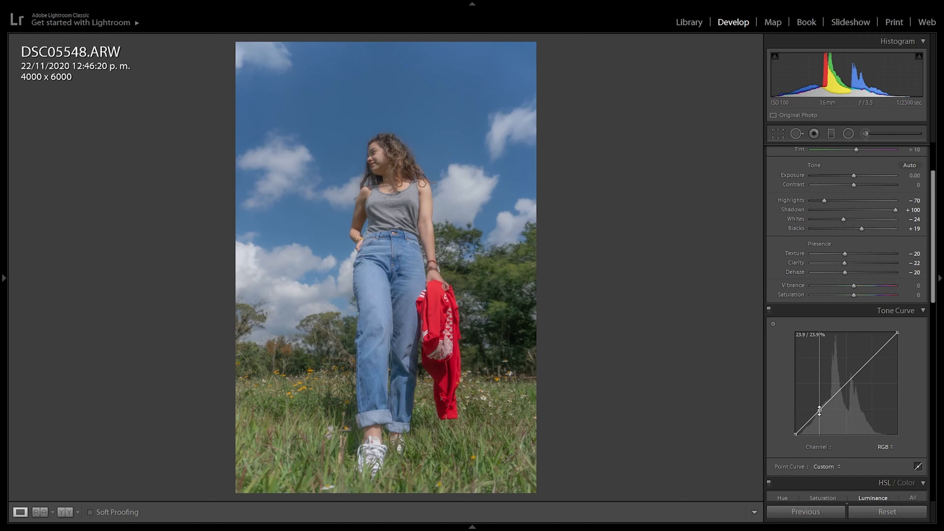
left_click(846, 382)
left_click_drag(847, 382, 847, 385)
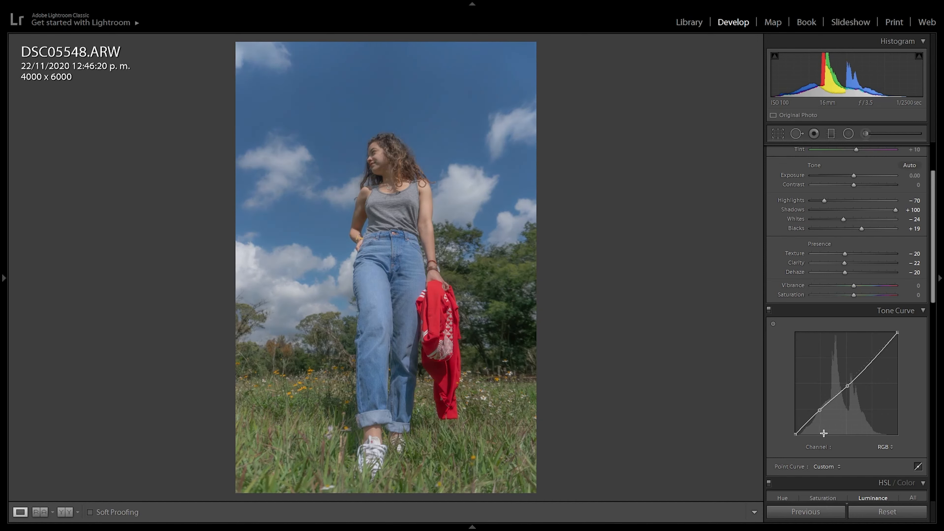
left_click_drag(796, 435, 780, 423)
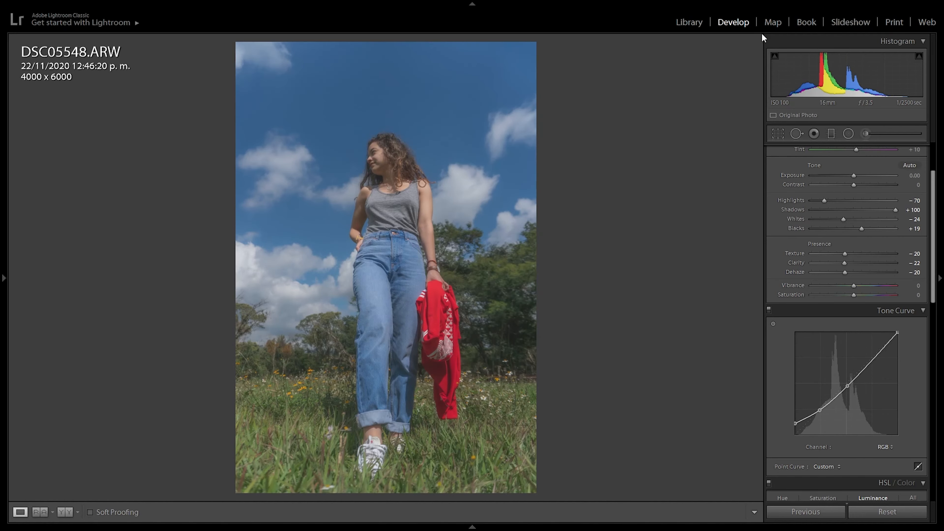
- Compare the edit side by side with the pink-skirt reference, and fine-tune the midtone point of the tone curve
key("c")
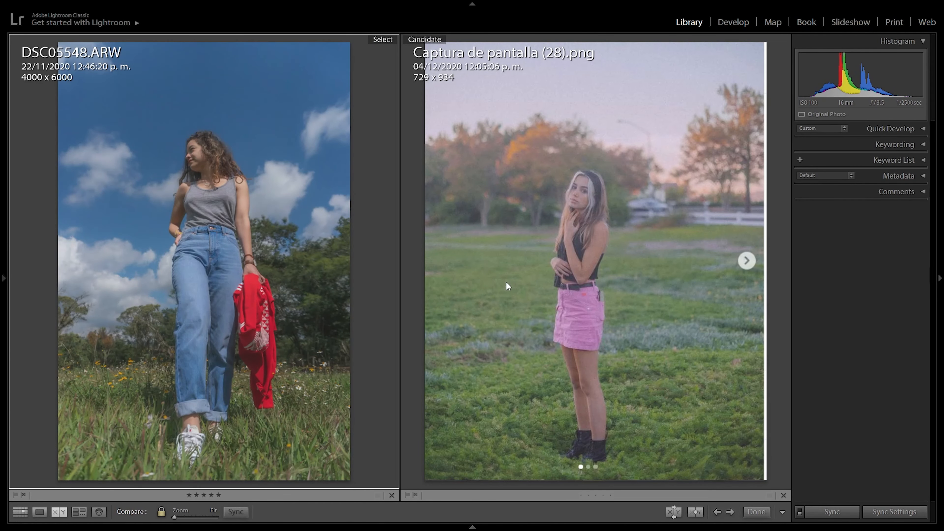
left_click(731, 23)
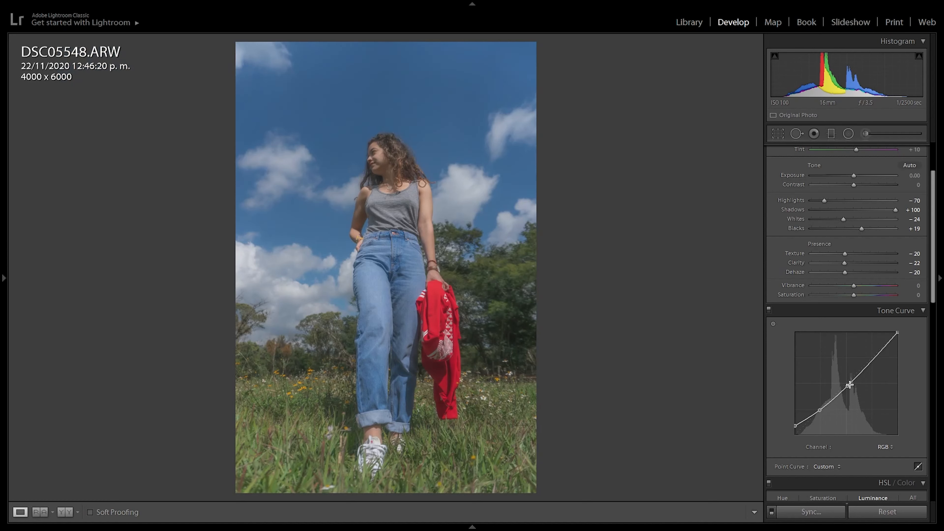
left_click_drag(849, 385, 850, 386)
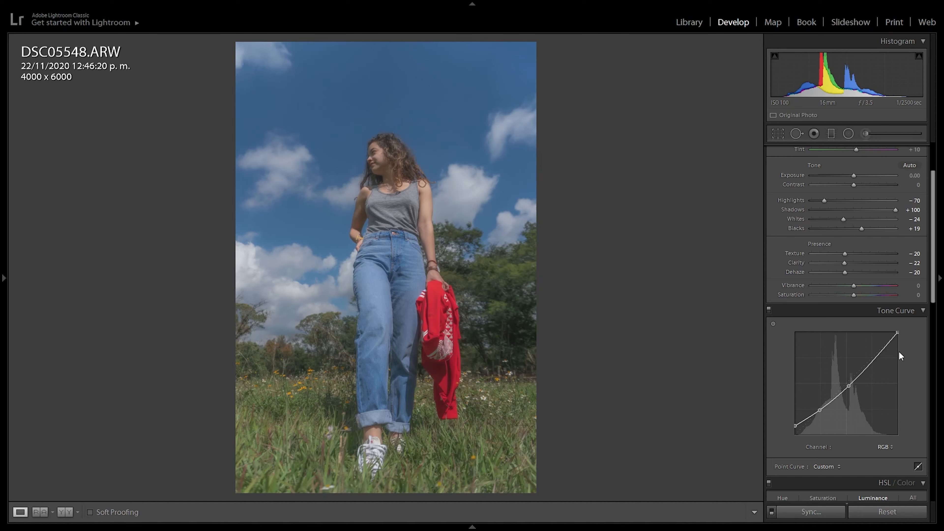
- Try shifting the Red hue to -100 in the HSL adjustments, and reset it
scroll(849, 254, "down", 2)
scroll(849, 254, "down", 4)
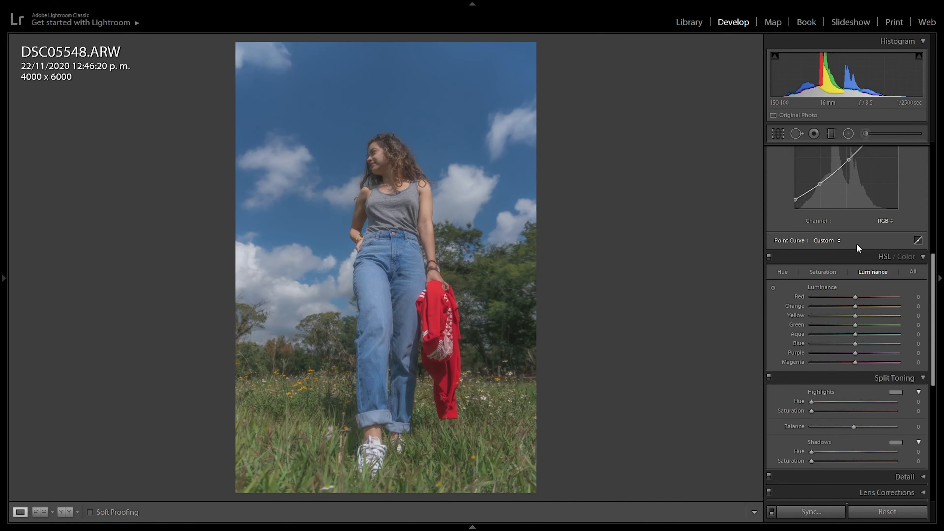
left_click(783, 274)
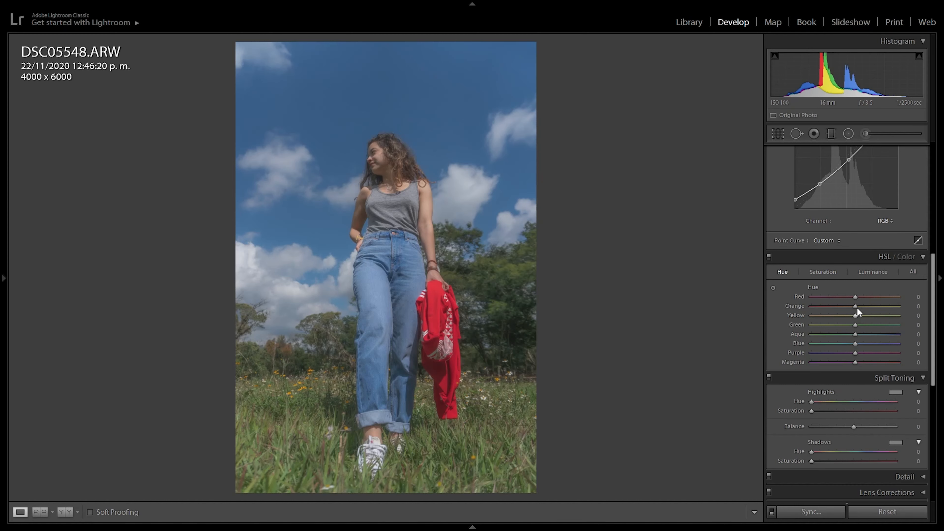
left_click_drag(856, 297, 721, 321)
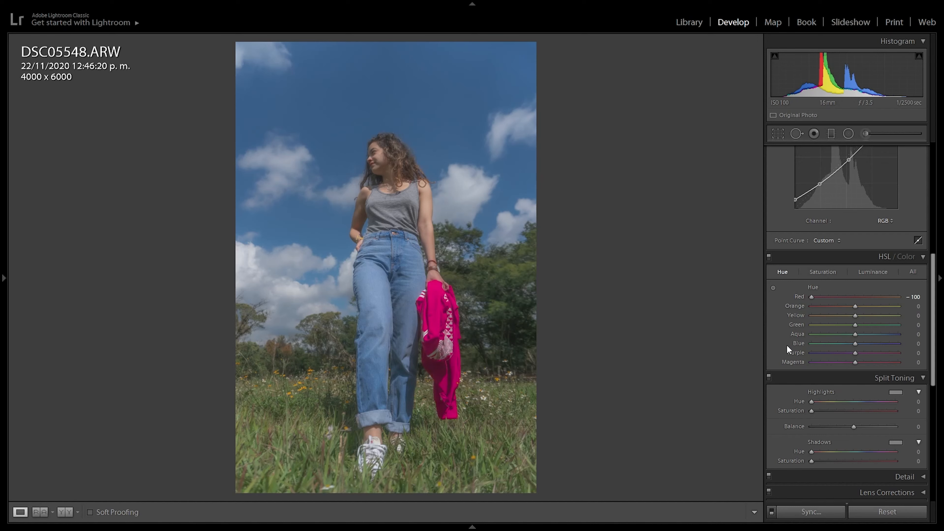
double_click(800, 297)
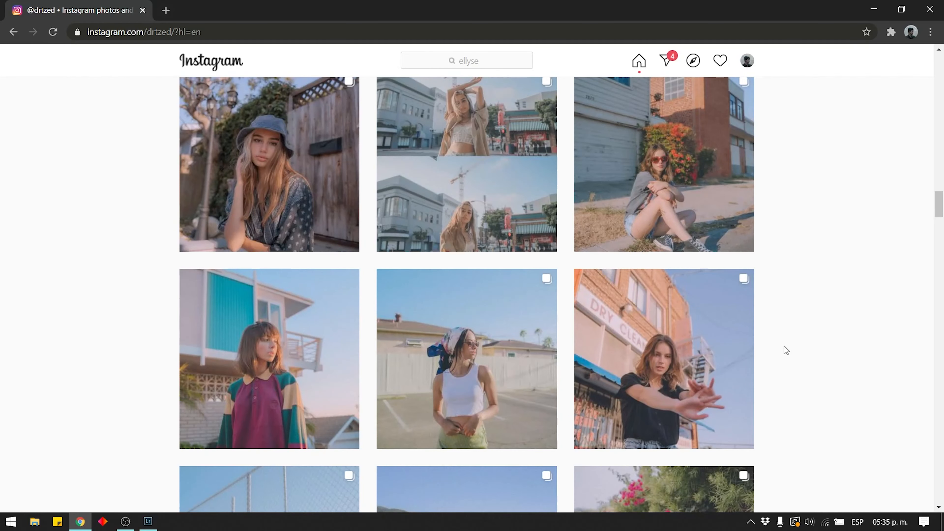
- In the browser, examine the colours of the skies, clothing, skin and greenery across drtzed's Instagram post grid
scroll(756, 230, "down", 8)
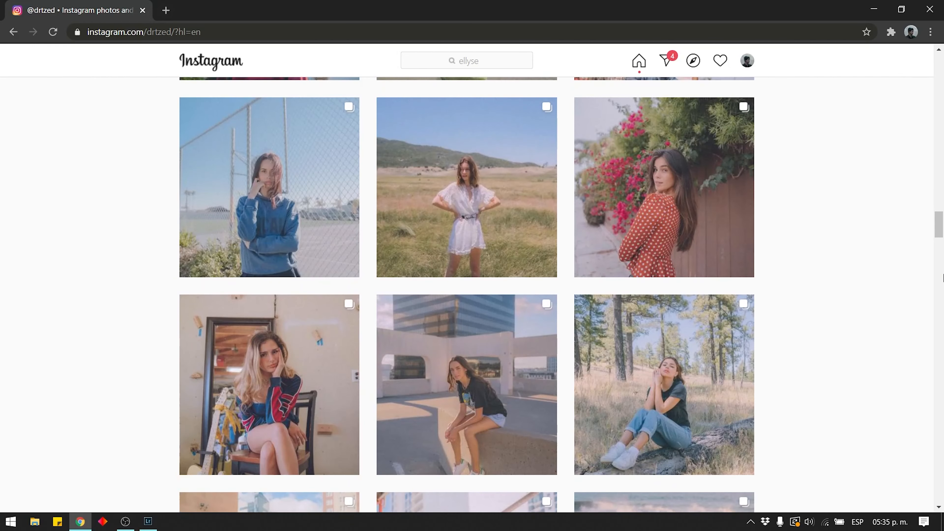
scroll(811, 259, "down", 3)
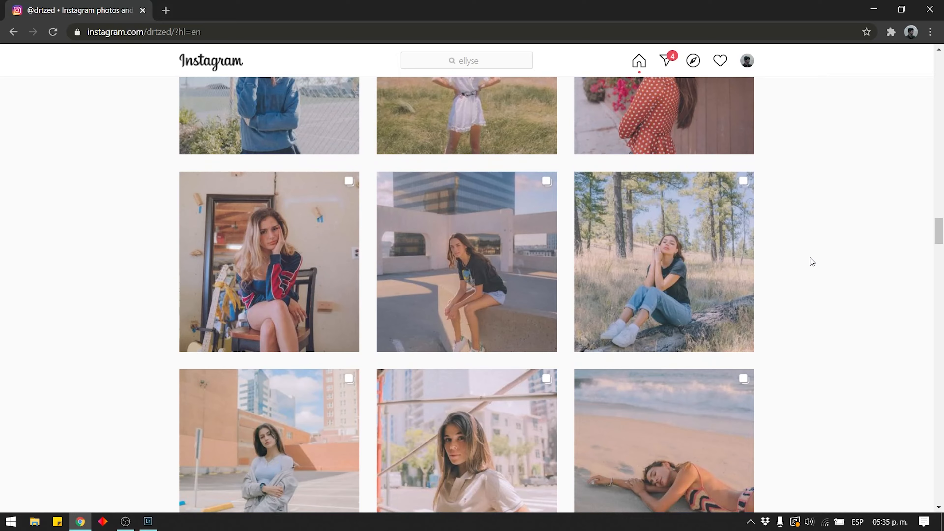
scroll(809, 257, "down", 5)
scroll(803, 248, "down", 10)
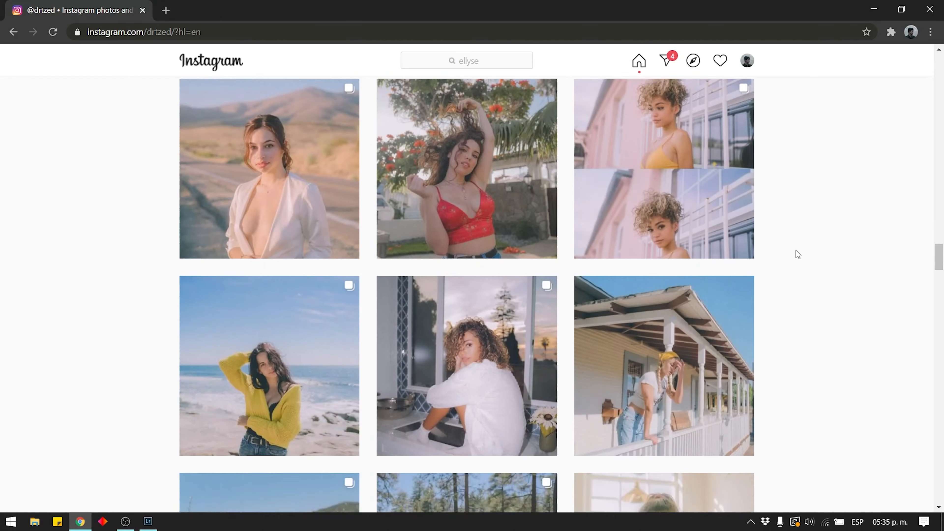
scroll(799, 253, "up", 9)
scroll(795, 257, "up", 18)
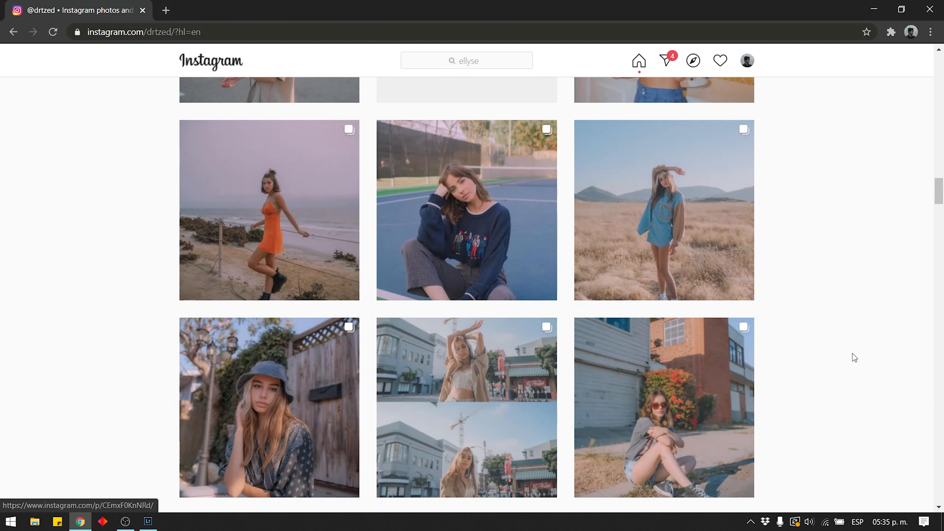
scroll(754, 277, "down", 2)
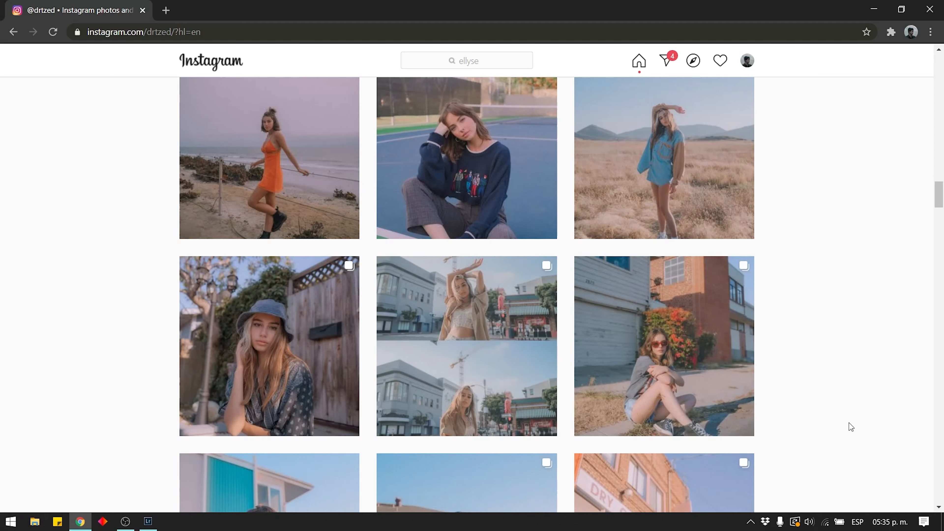
scroll(844, 293, "down", 3)
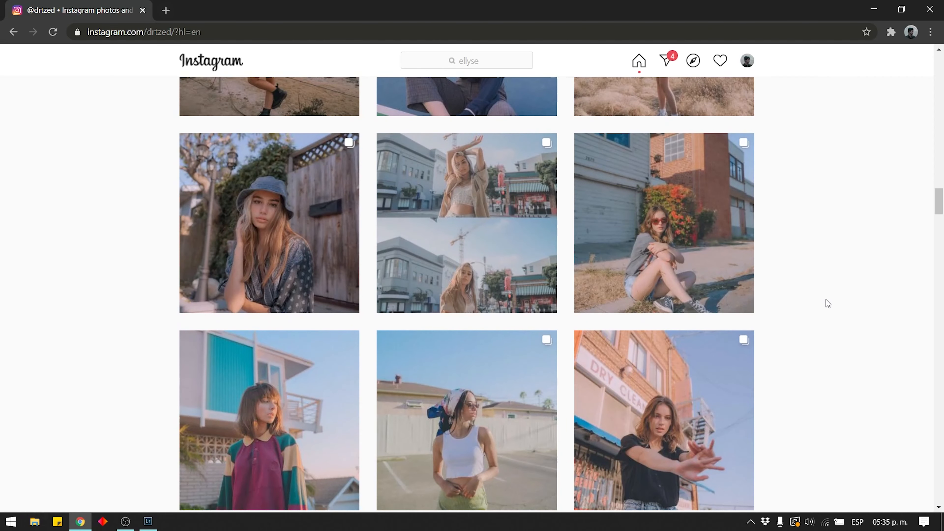
scroll(807, 323, "down", 3)
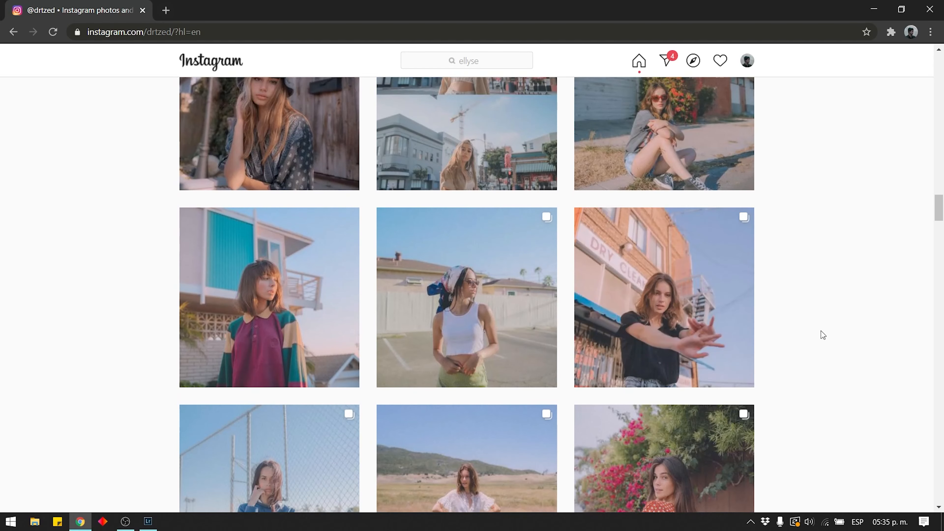
scroll(859, 292, "down", 4)
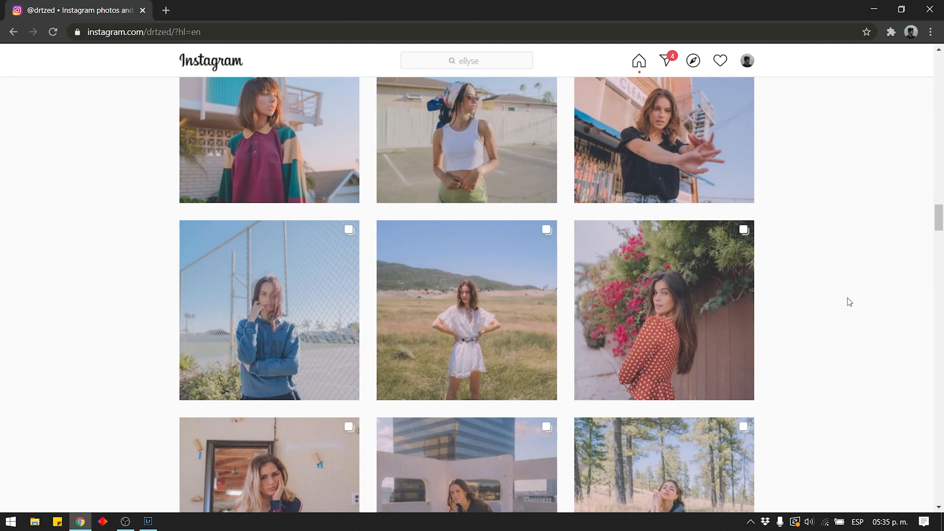
- Back in Lightroom Classic, set the HSL saturation of Red to -7 and of Blue to -15
key("alt+Tab")
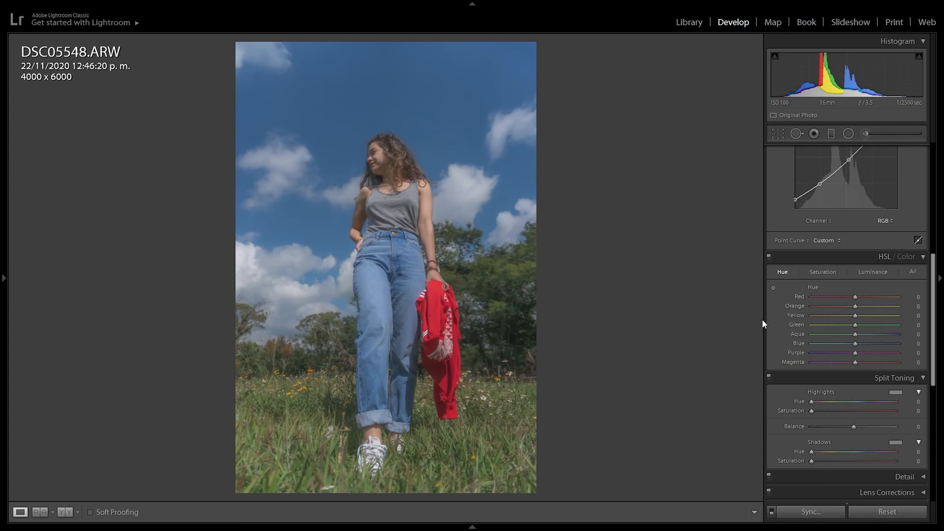
left_click(827, 272)
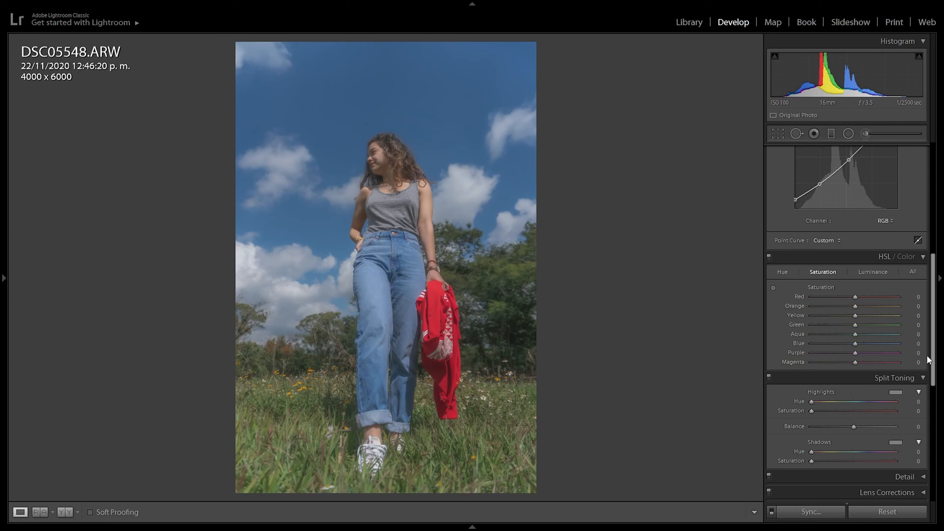
left_click(917, 299)
type("- 7")
key("Return")
left_click(913, 344)
type("-15")
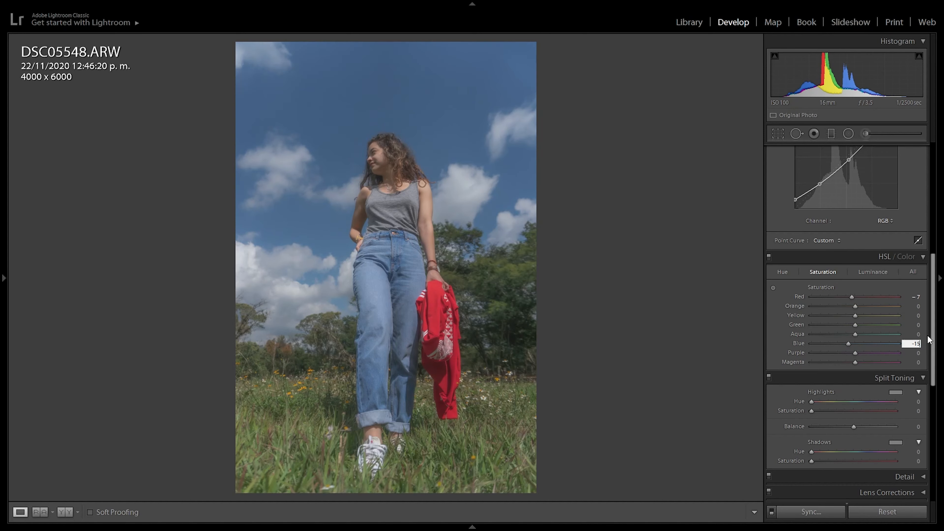
- Set the HSL saturation of Purple and Magenta to -15, and of Orange, Yellow, Green and Aqua to -12
left_click(918, 353)
type("-15")
key("Return")
left_click(918, 362)
key("Return")
left_click(920, 334)
type("-12")
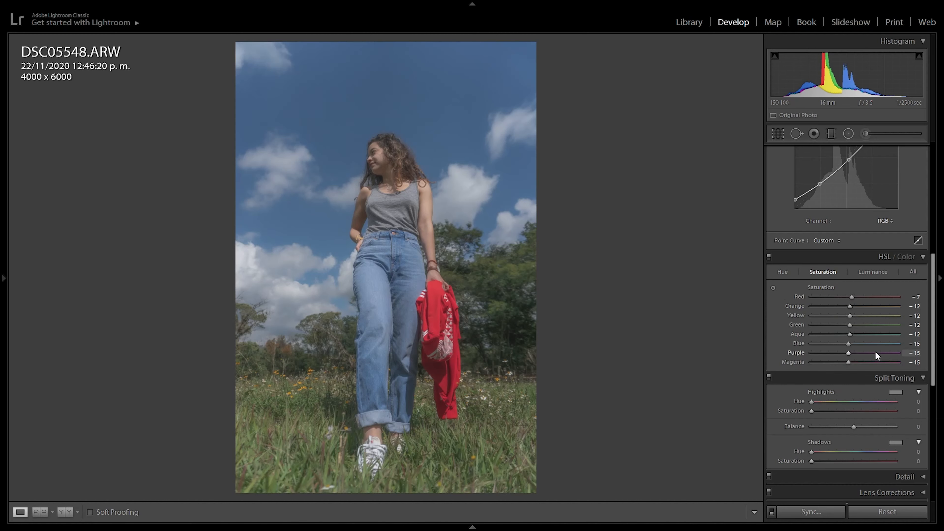
- Set HSL luminance to +20 for Red, +25 for Orange, Purple and Magenta, +30 for Yellow, Green and Aqua, and +28 for Blue
left_click(883, 279)
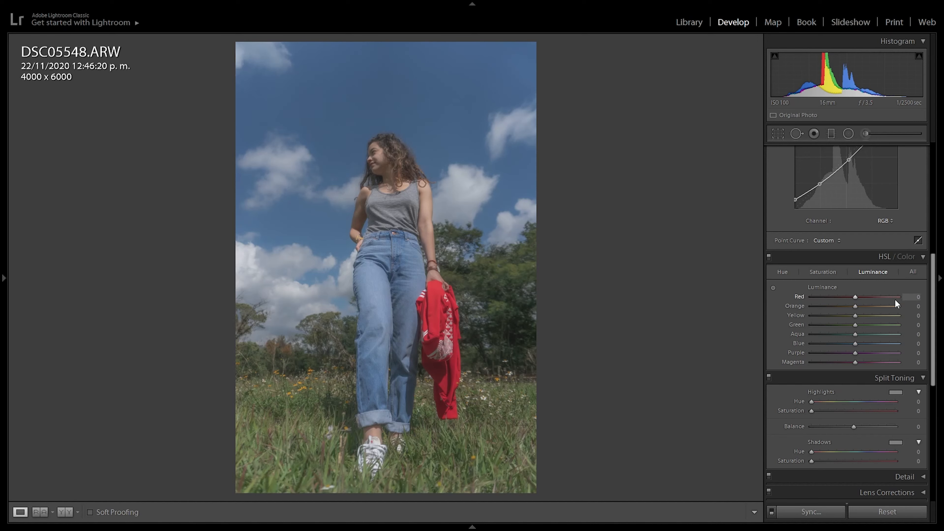
left_click(909, 297)
type("20")
key("Return")
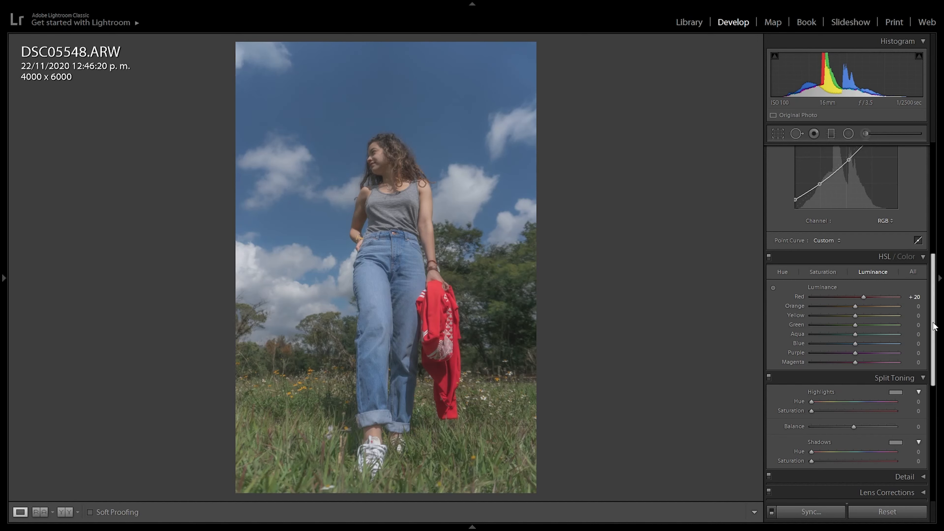
left_click(916, 308)
type("25")
key("Return")
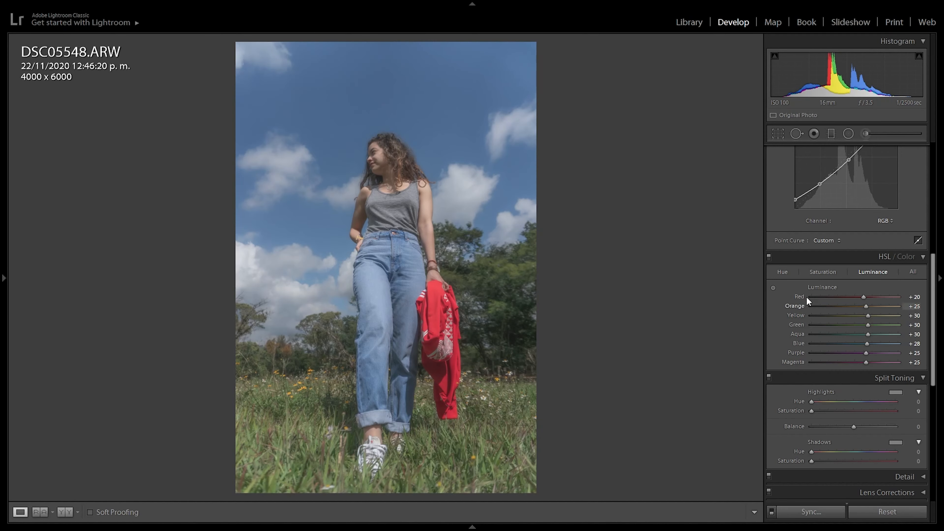
- Compare the photo with and without the HSL adjustments, in full and up close on the hand and red jacket
left_click(769, 257)
left_click(769, 257)
left_click(416, 190)
left_click_drag(423, 289, 389, 8)
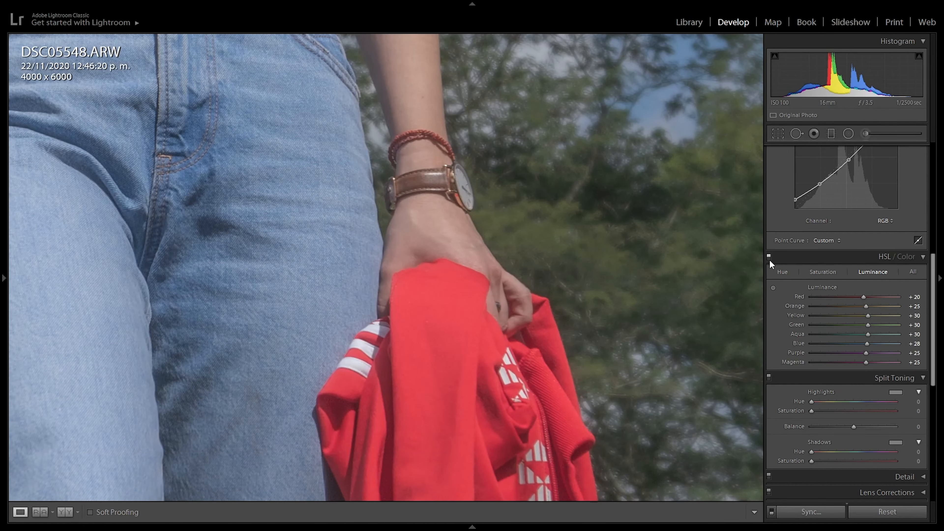
left_click(769, 258)
left_click(769, 258)
left_click(769, 258)
left_click(769, 258)
left_click(425, 256)
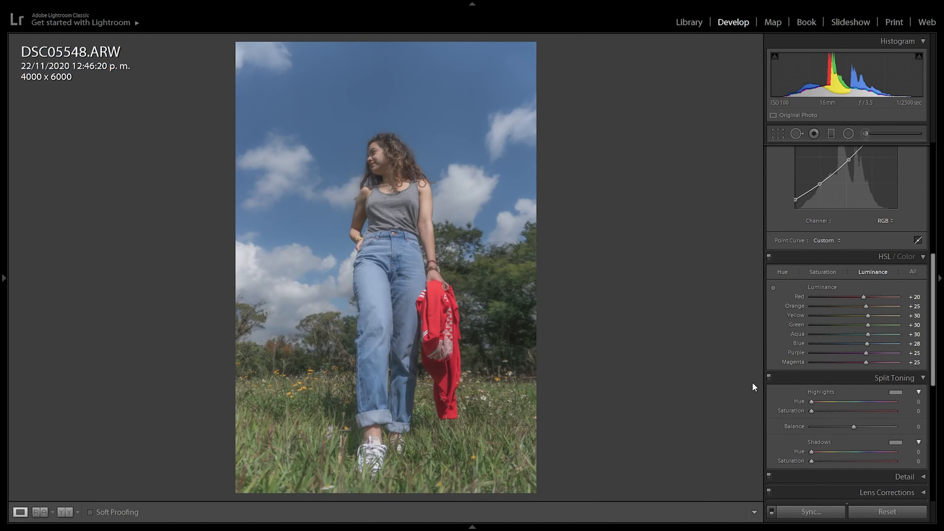
- Compare the edit with the pink-skirt reference, and split-tone the highlights with hue 36 and saturation 8
scroll(837, 329, "down", 5)
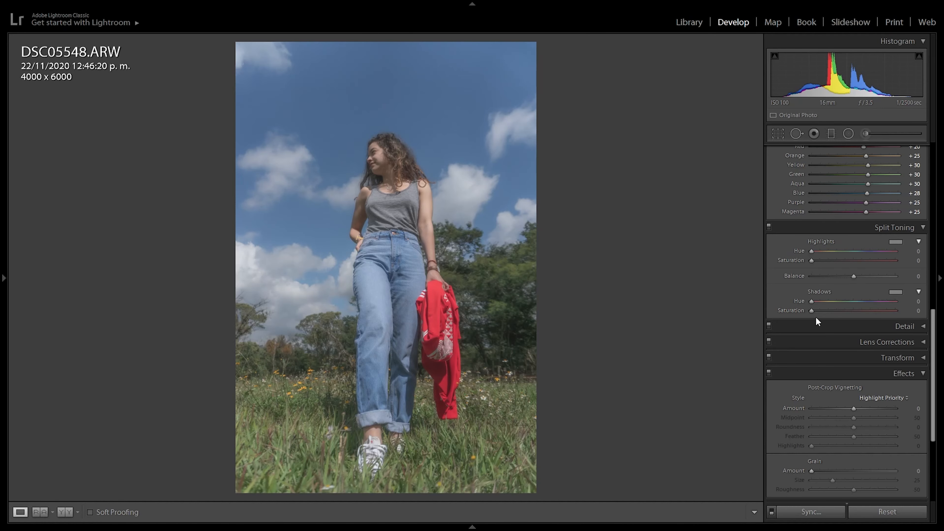
key("c")
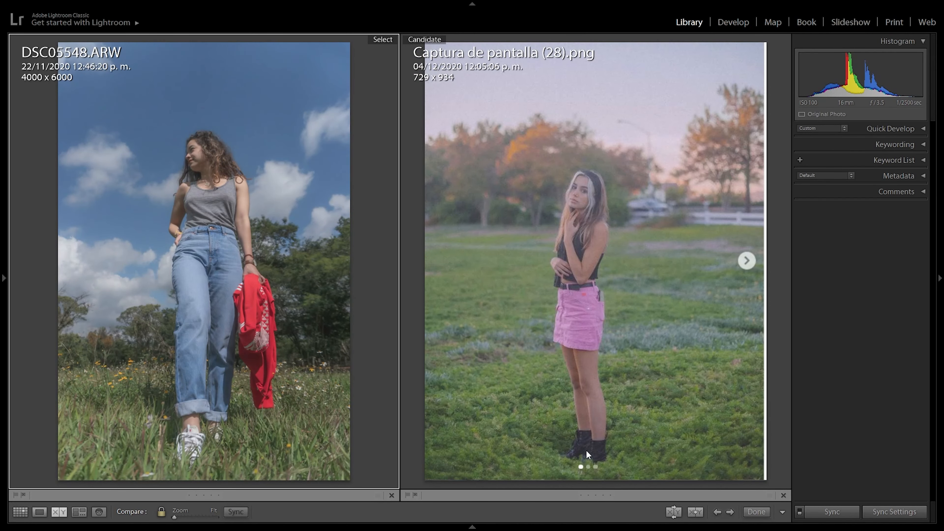
left_click(738, 26)
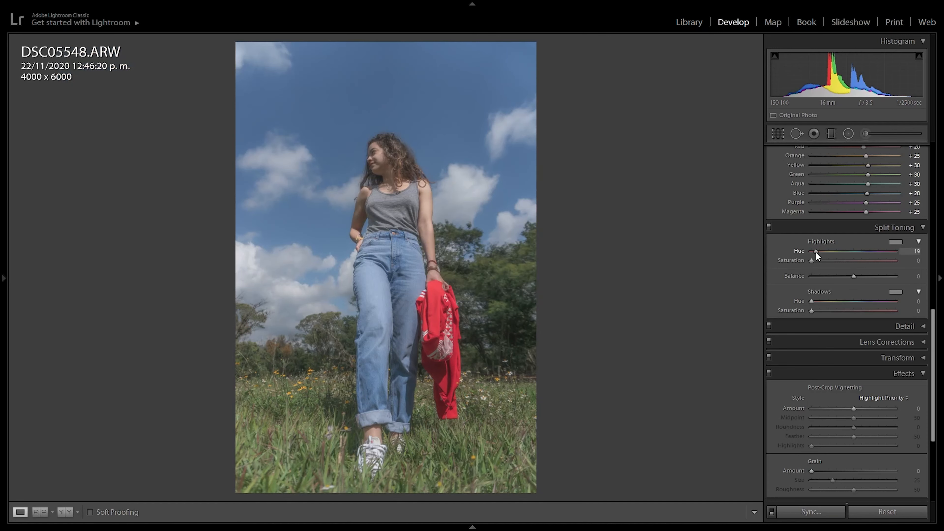
left_click_drag(825, 252, 820, 254)
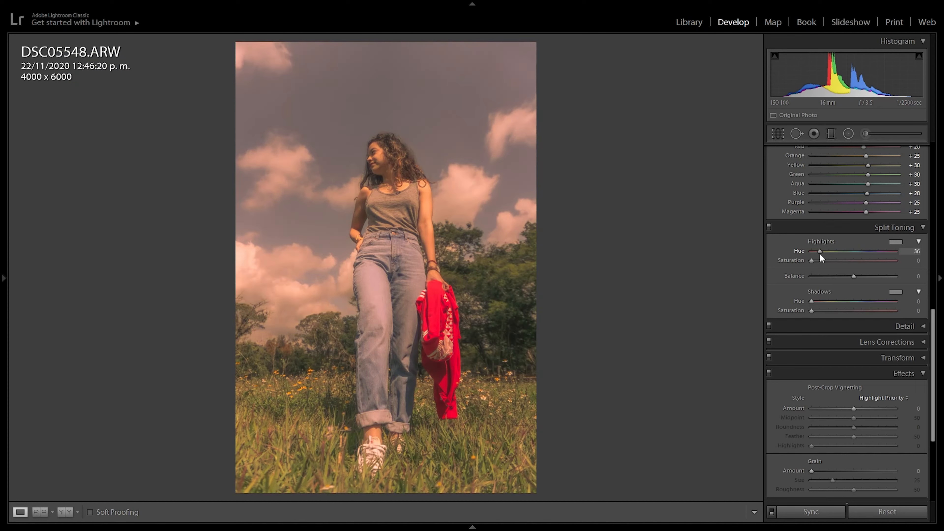
left_click(820, 259)
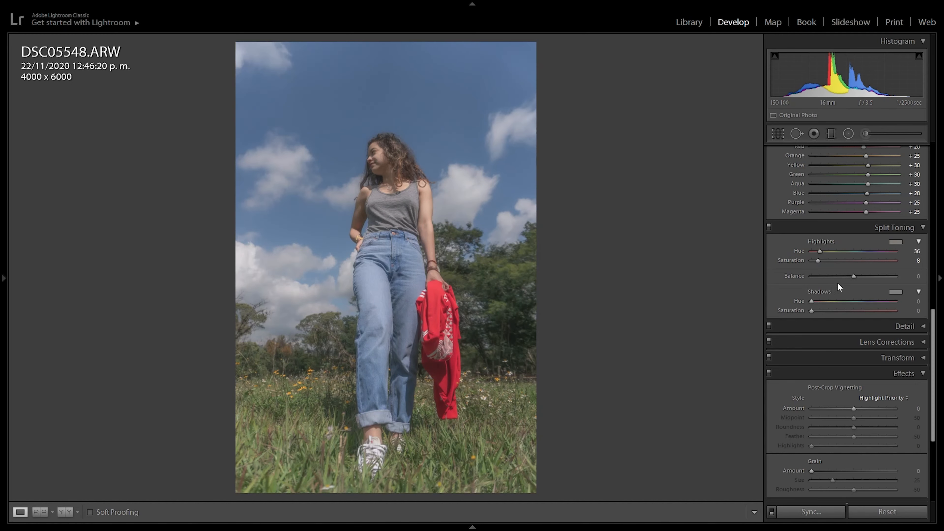
- Recheck the pink-skirt reference, and add film grain with amount 25 and size 82, inspecting the face up close
scroll(837, 282, "down", 4)
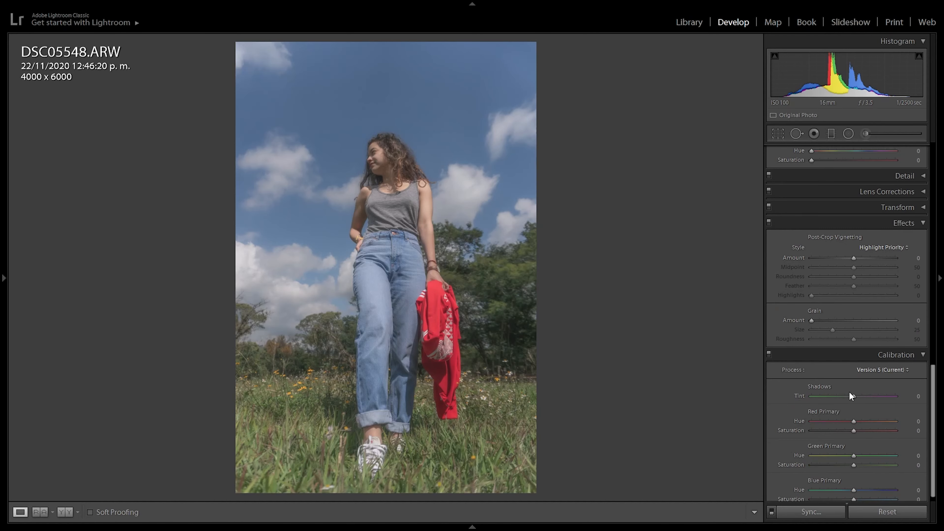
key("c")
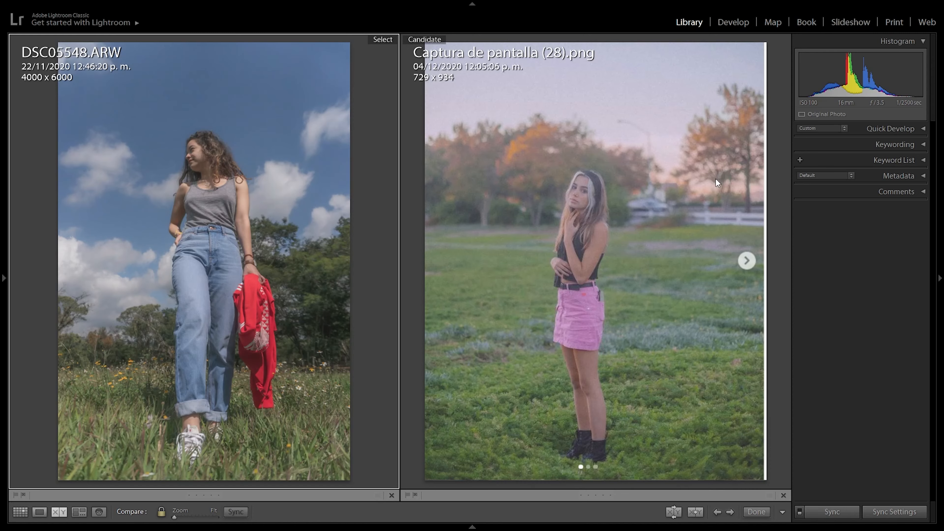
key("d")
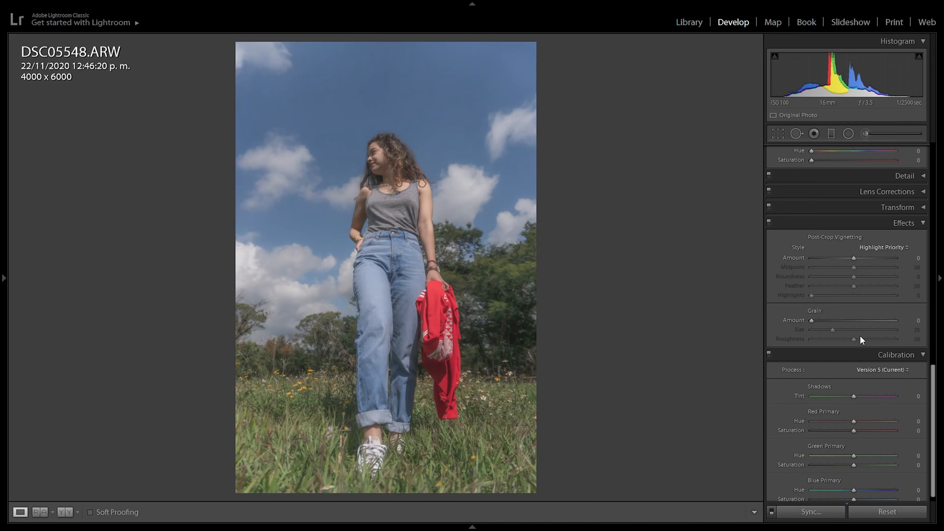
left_click(848, 321)
left_click(464, 135)
left_click_drag(252, 300, 522, 236)
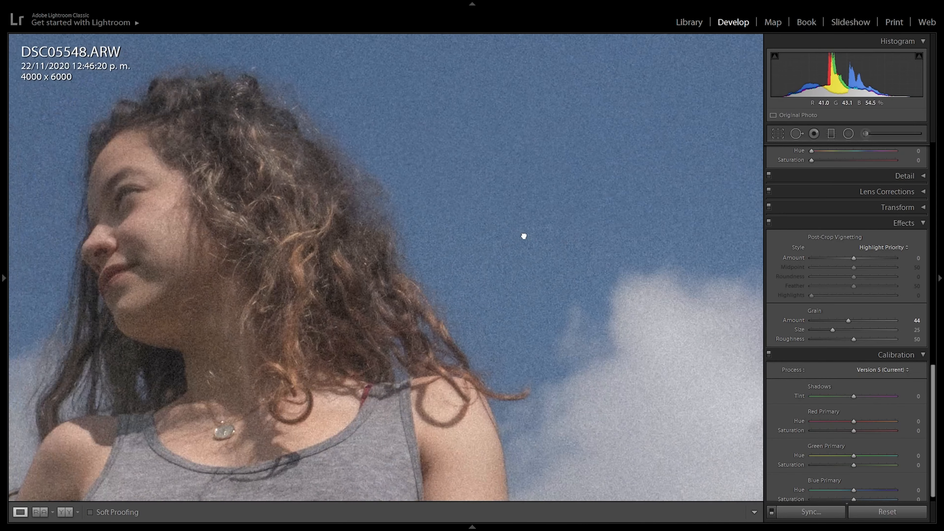
left_click_drag(872, 330, 832, 319)
left_click(675, 251)
left_click(453, 136)
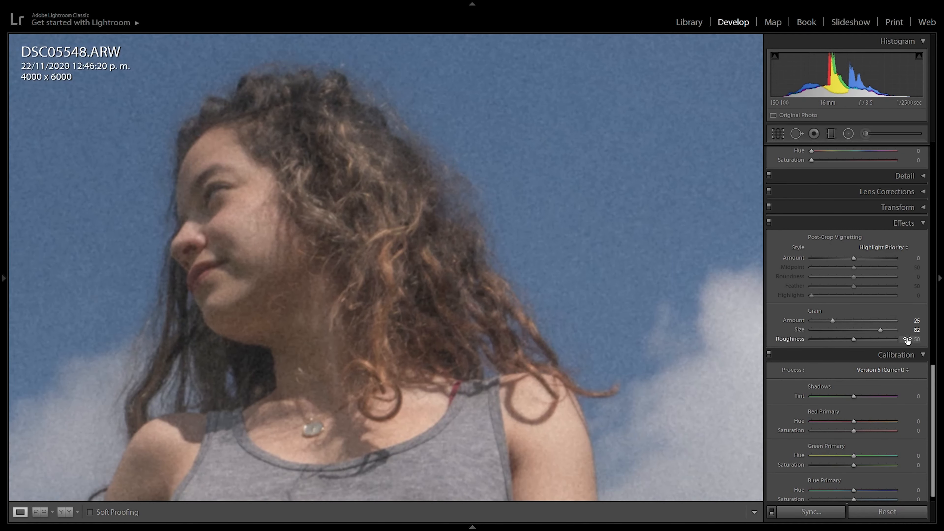
left_click(637, 318)
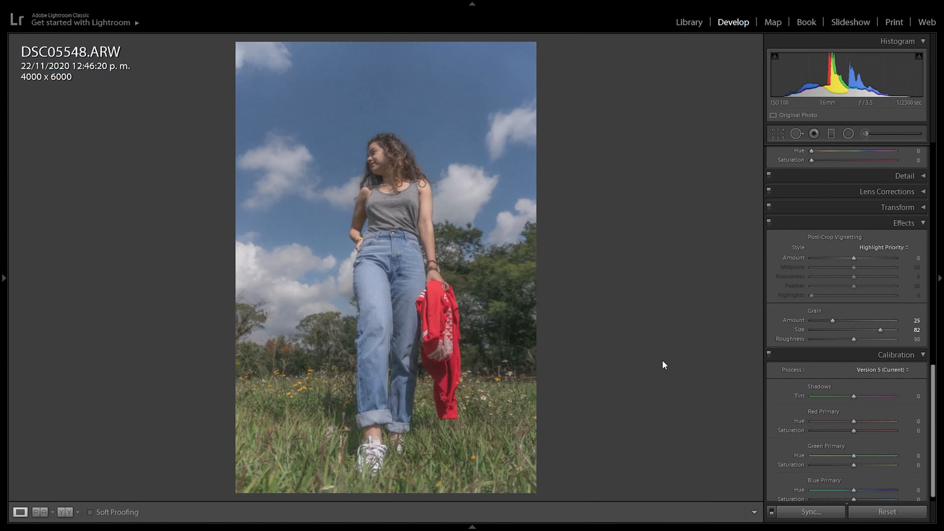
- Try the grain roughness at 100 while viewing the face up close, and set it to 60
left_click_drag(862, 339, 871, 339)
left_click_drag(401, 152, 423, 209)
left_click_drag(872, 340, 934, 350)
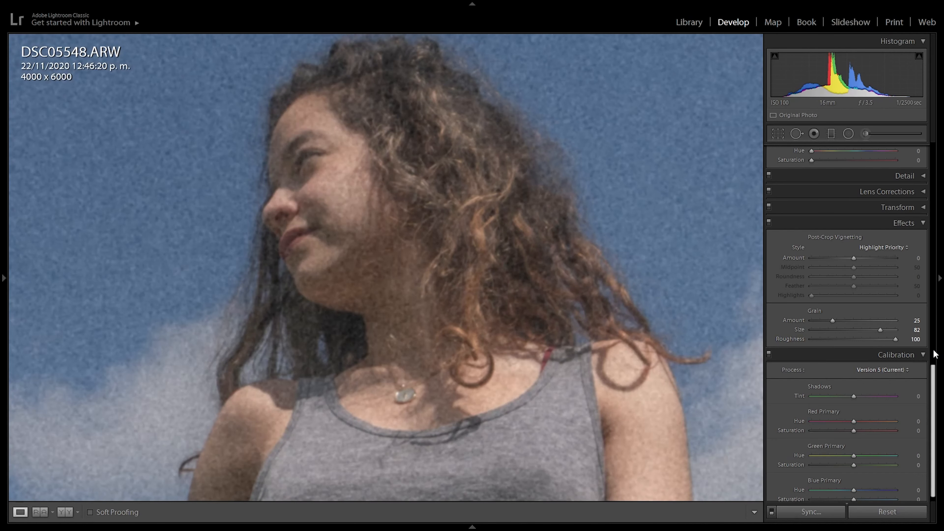
left_click(917, 339)
type("60")
key("Return")
left_click(394, 327)
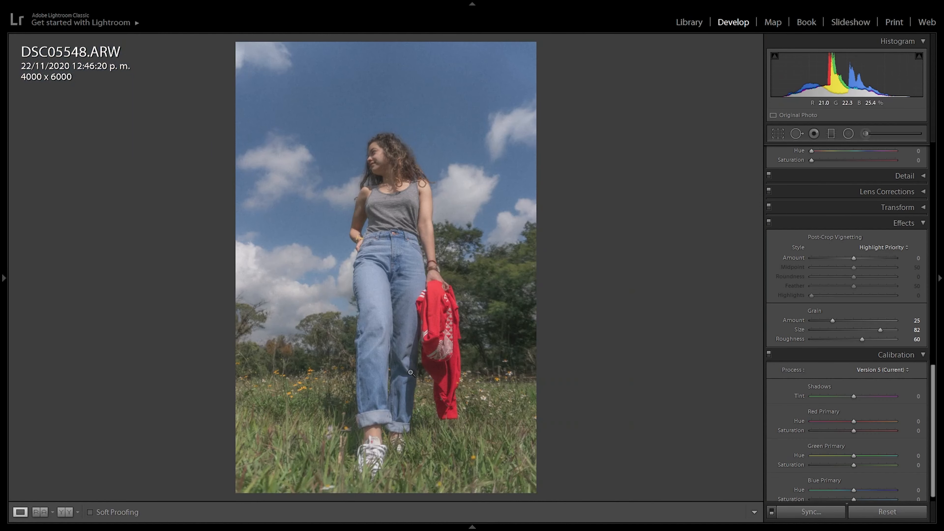
- In the camera calibration, set the Red Primary hue to -9 and saturation to -8
scroll(854, 276, "down", 1)
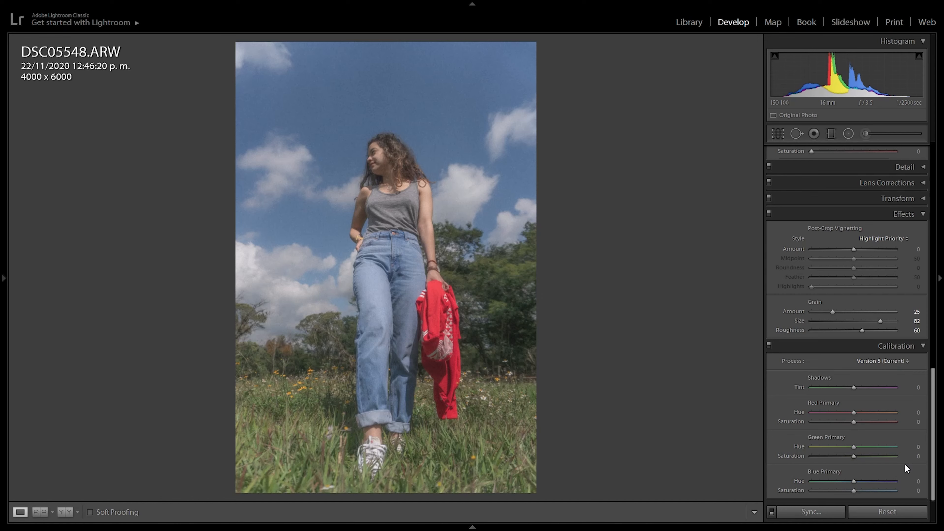
left_click(916, 412)
type("-9")
key("Tab")
type("-8")
key("Return")
- Try the Green Primary calibration at hue +63 and saturation +82, and inspect the skin tones up close
mouse_move(873, 446)
left_mouse_down()
mouse_move(872, 456)
mouse_move(888, 456)
left_mouse_up()
left_click(379, 194)
left_click_drag(256, 402, 278, 342)
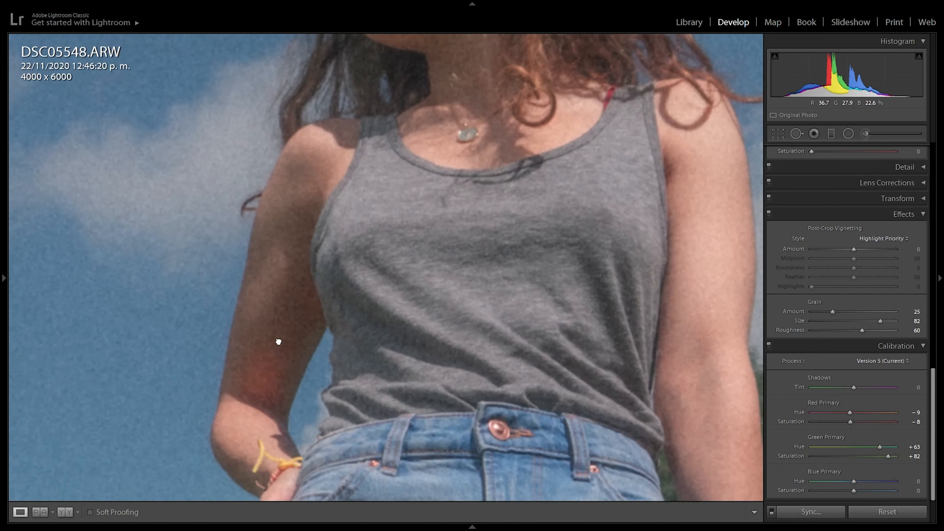
left_click_drag(390, 174, 363, 234)
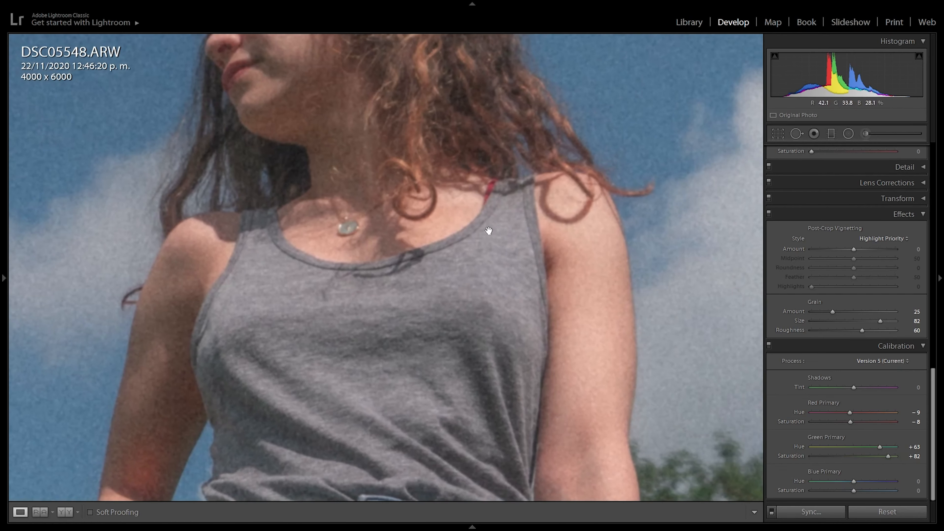
left_click_drag(502, 238, 559, 390)
left_click(555, 389)
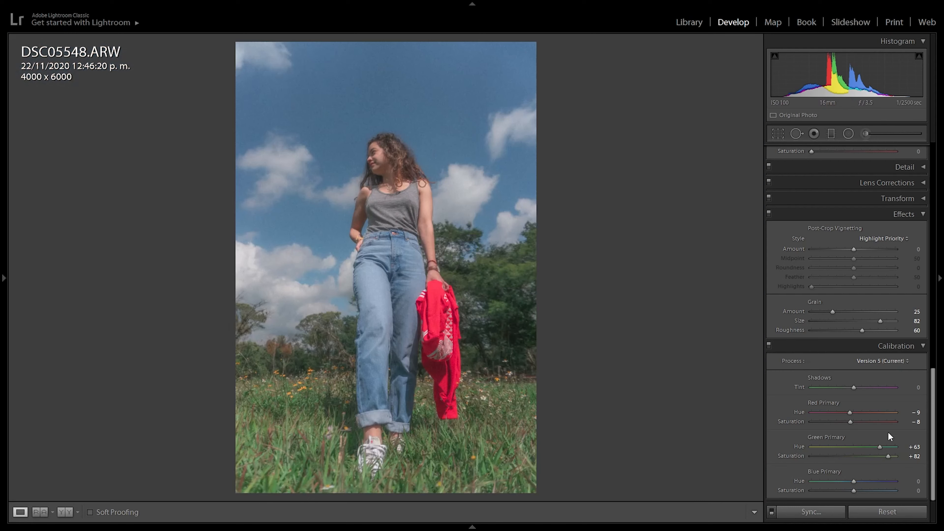
- Set both the hue and the saturation of the Green Primary calibration to +16
left_click(910, 447)
type("16")
key("Return")
left_click(918, 456)
type("16")
key("Return")
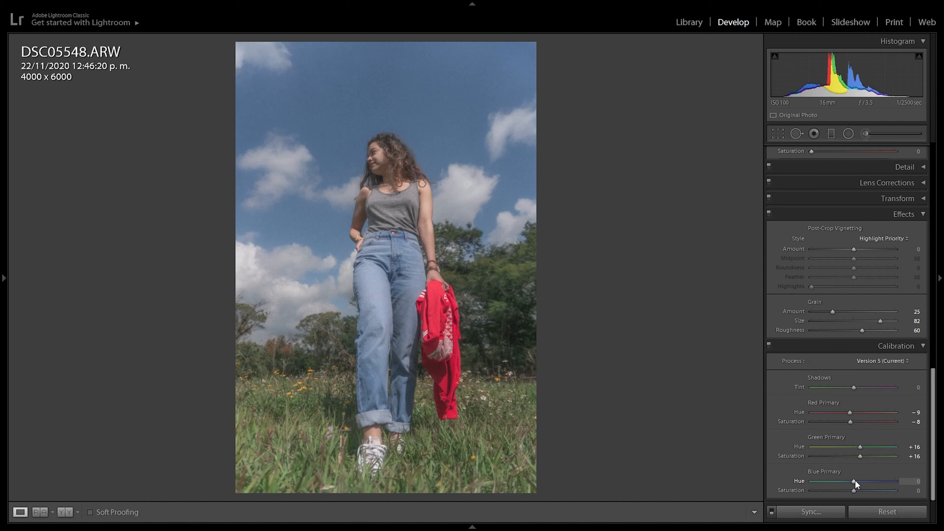
- Set the Blue Primary calibration to hue -30 and saturation -12, and compare the photo before and after the edit
left_click_drag(855, 479, 685, 527)
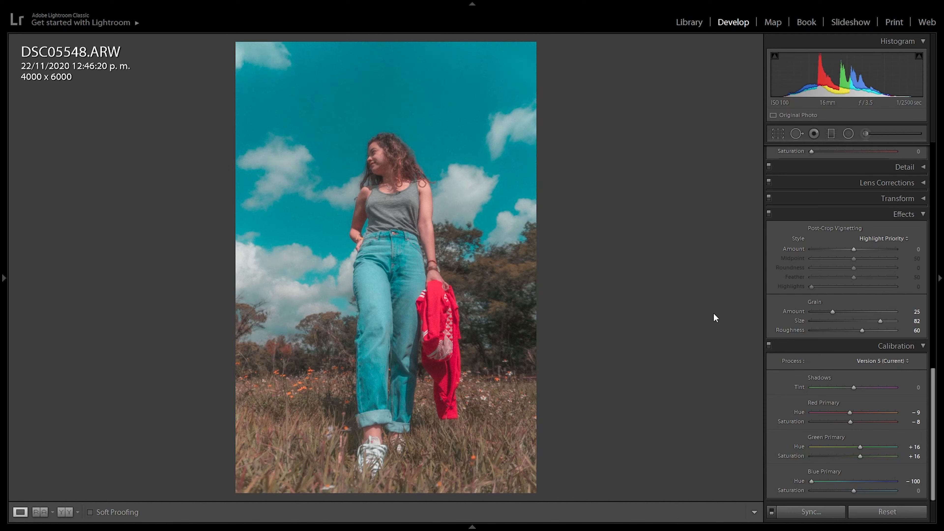
left_click(913, 481)
type("-30")
key("Return")
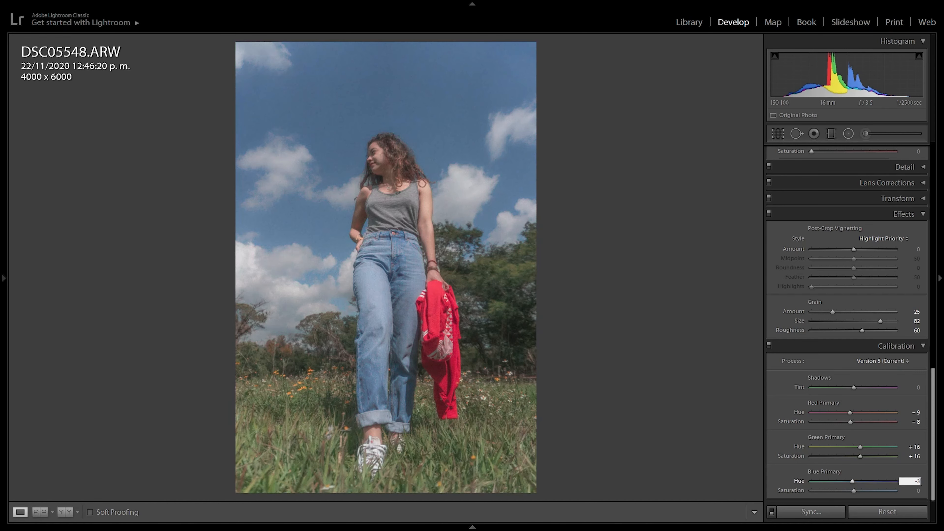
left_click(915, 491)
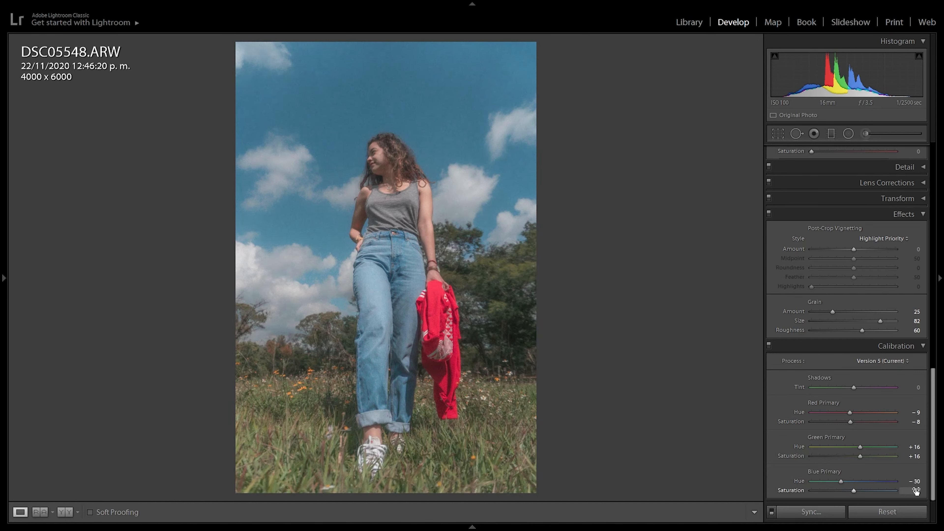
type("-12")
key("Return")
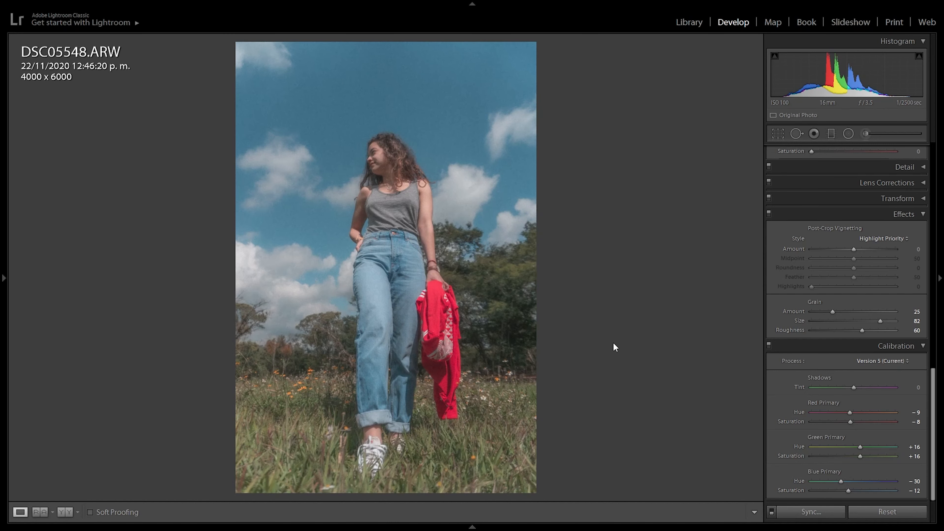
key("y")
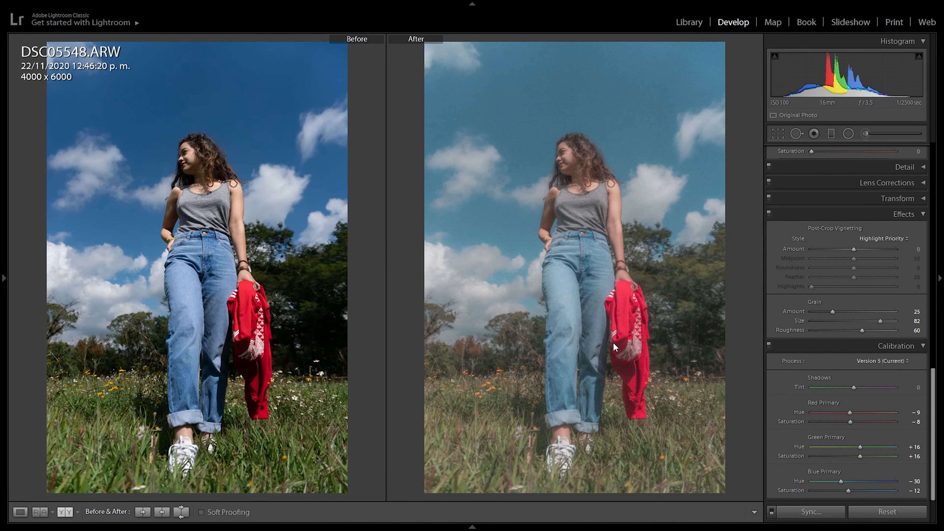
key("y")
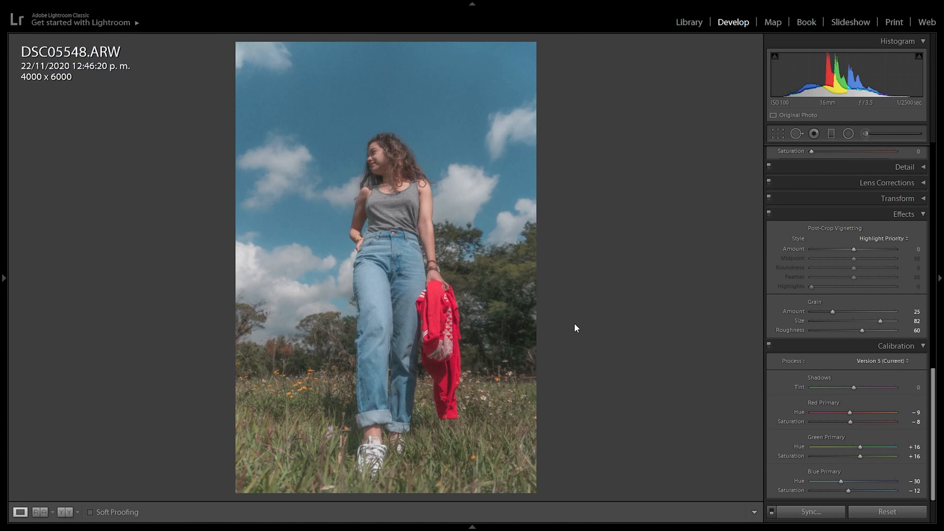
- Save the current develop settings as a user preset named "Drtzed Preset" and collapse the edit history
left_click(3, 277)
left_click(143, 170)
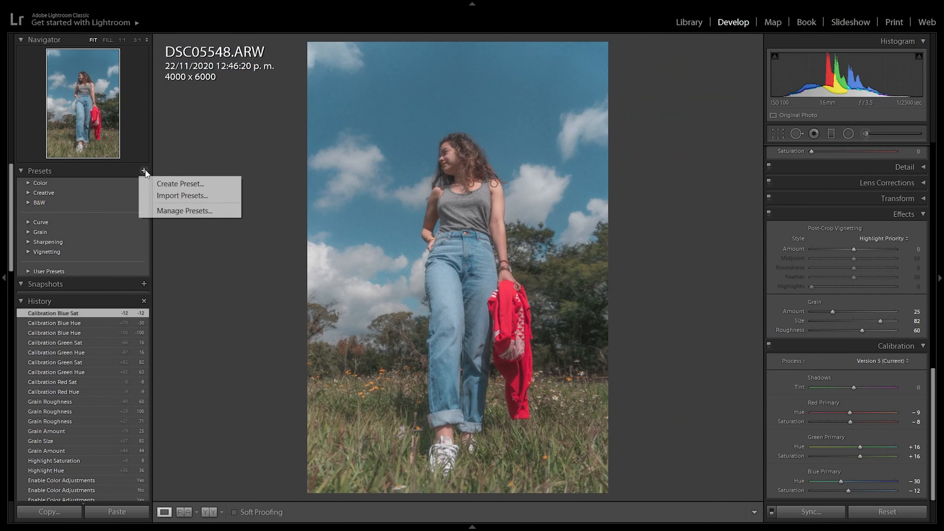
left_click(180, 183)
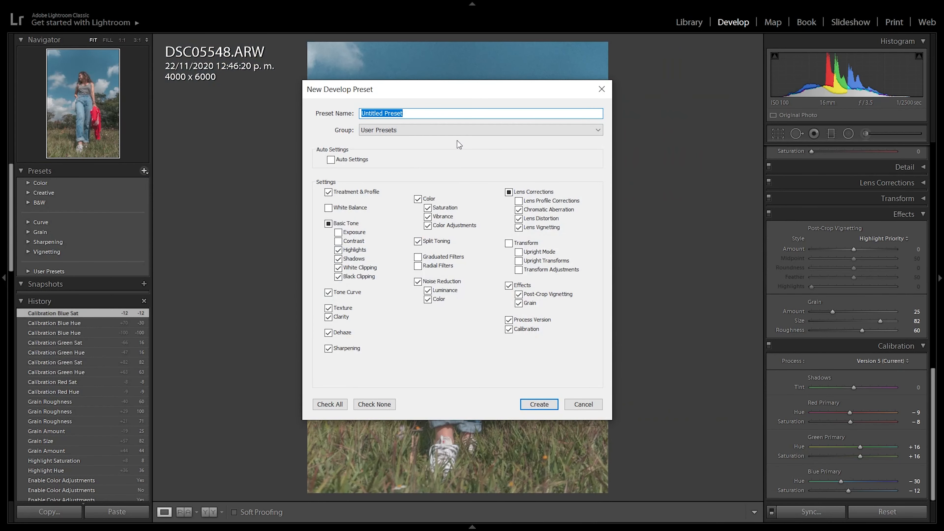
type("Drtzed Preset")
left_click(550, 407)
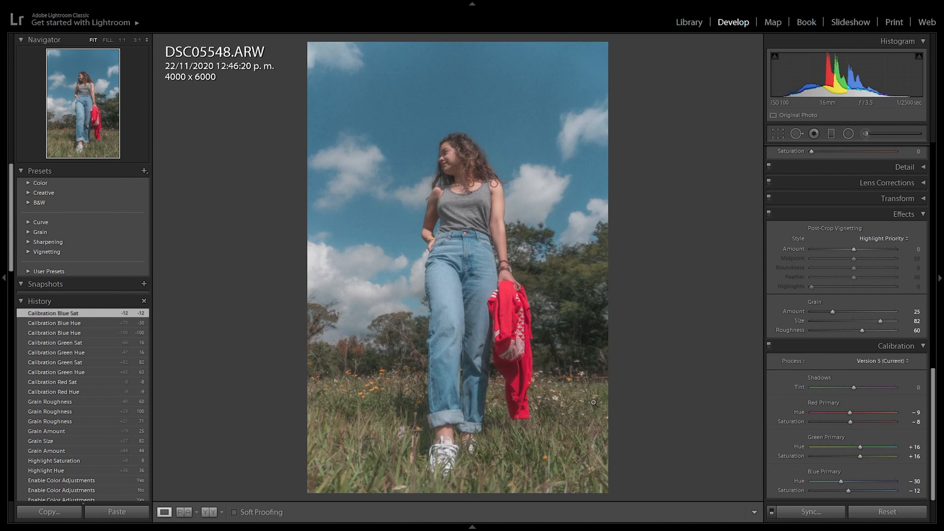
left_click(21, 301)
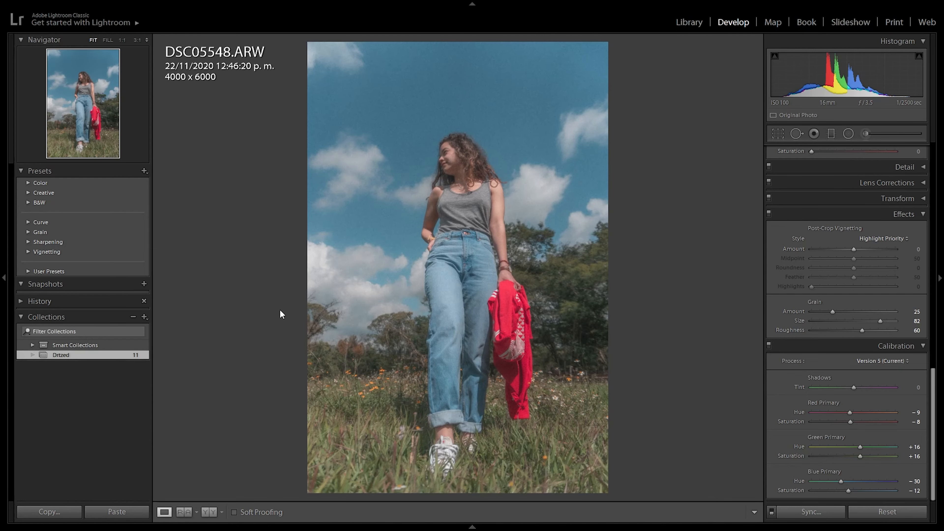
- Apply the Drtzed Preset to DSC05572.ARW and compare the photo before and after side by side
left_click(702, 27)
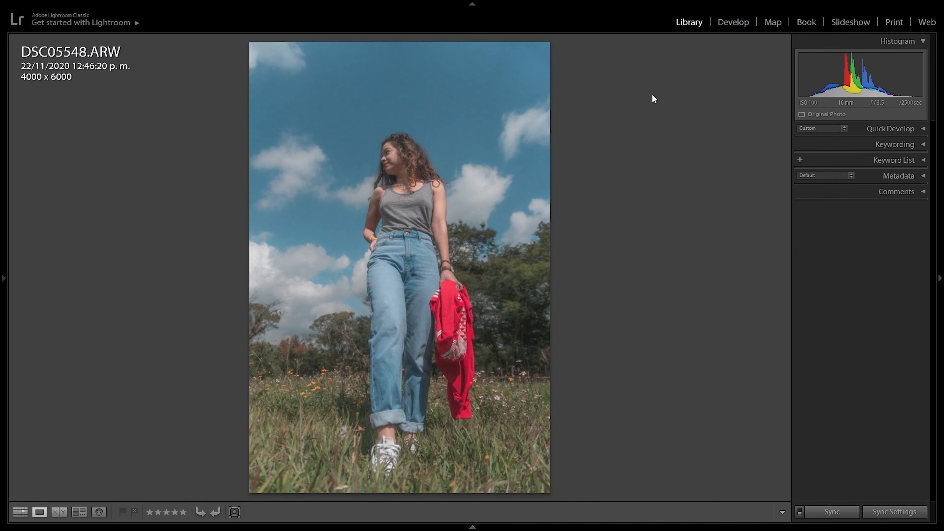
left_click(23, 516)
left_click(738, 22)
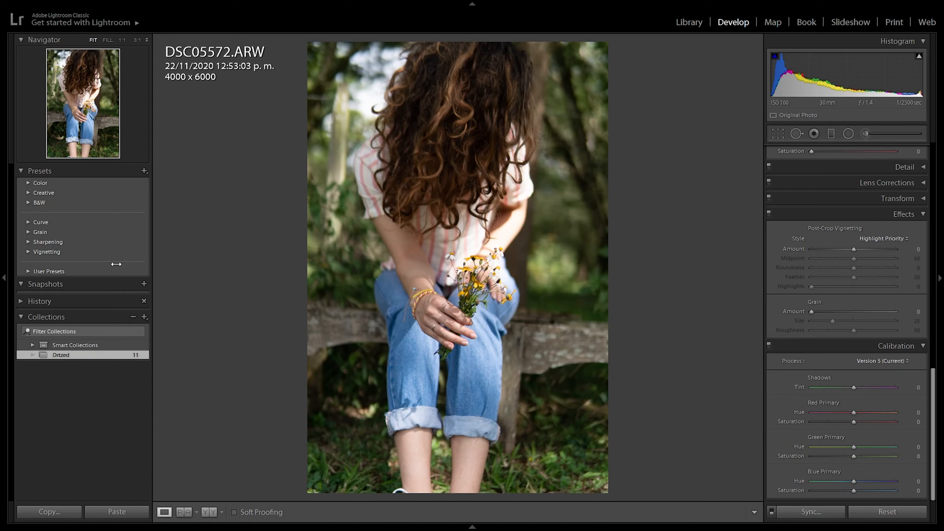
left_click(29, 271)
left_click(39, 291)
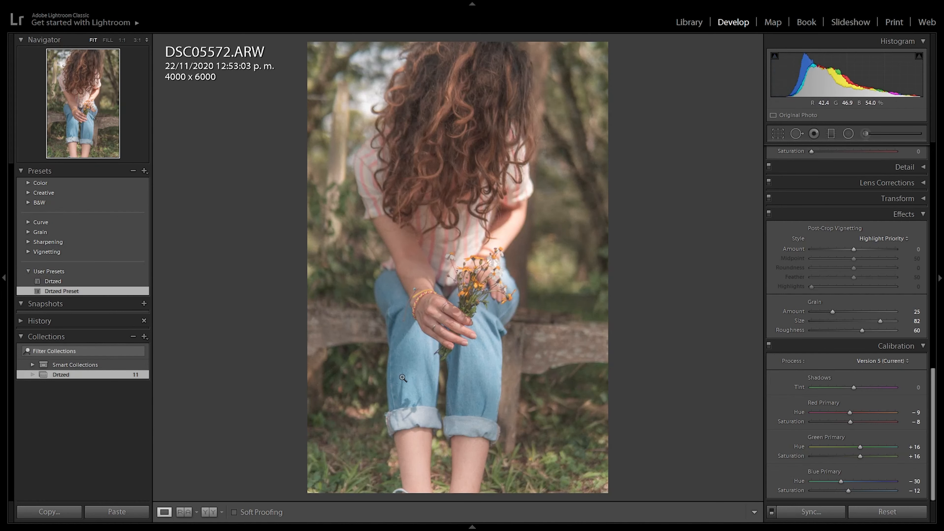
key("y")
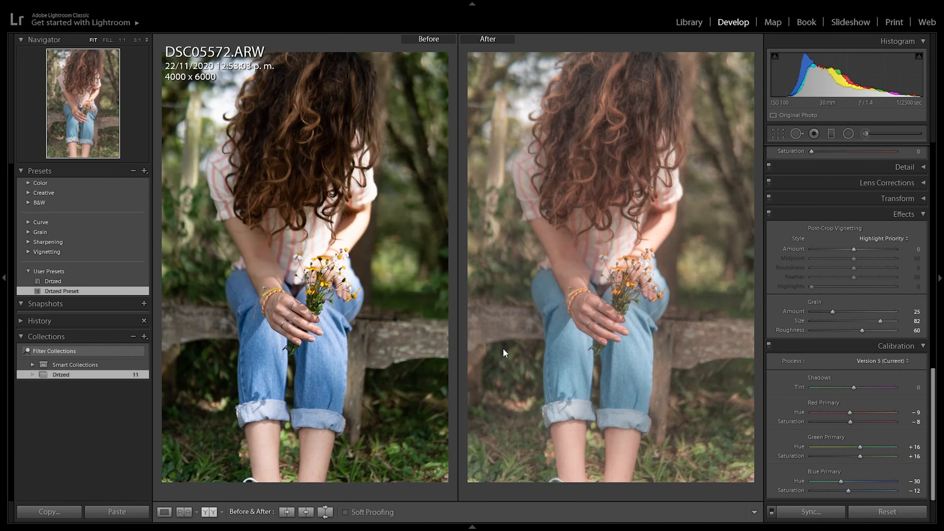
left_click(941, 290)
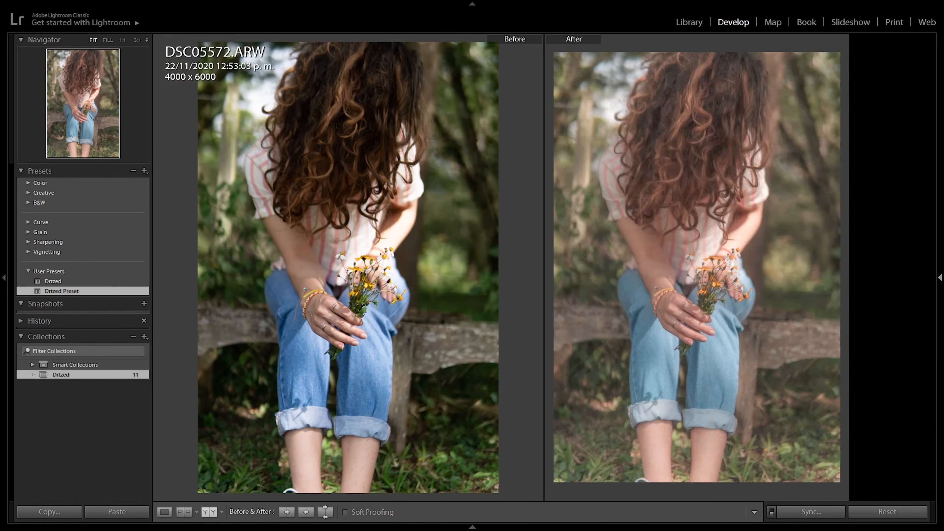
- Apply the Drtzed Preset to DSC02354.ARW and compare the result with the original photo
key("g")
left_click(168, 126)
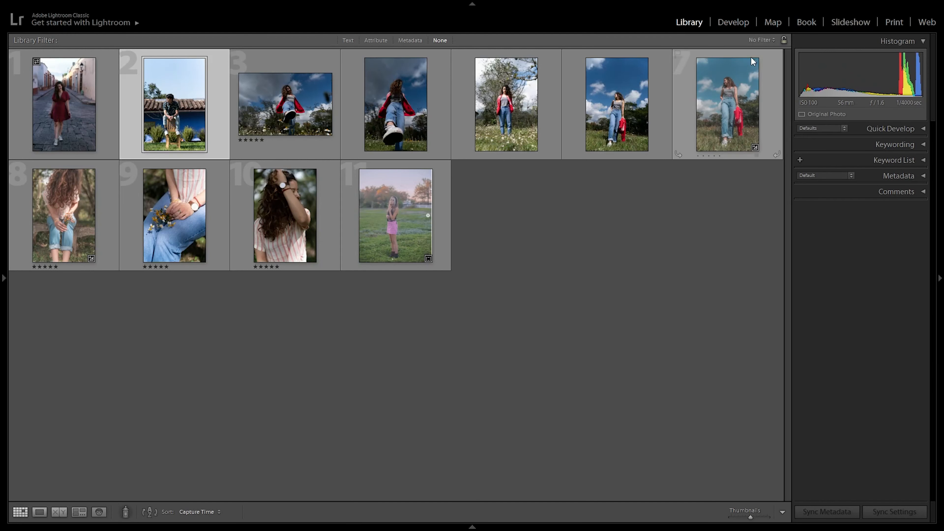
left_click(743, 22)
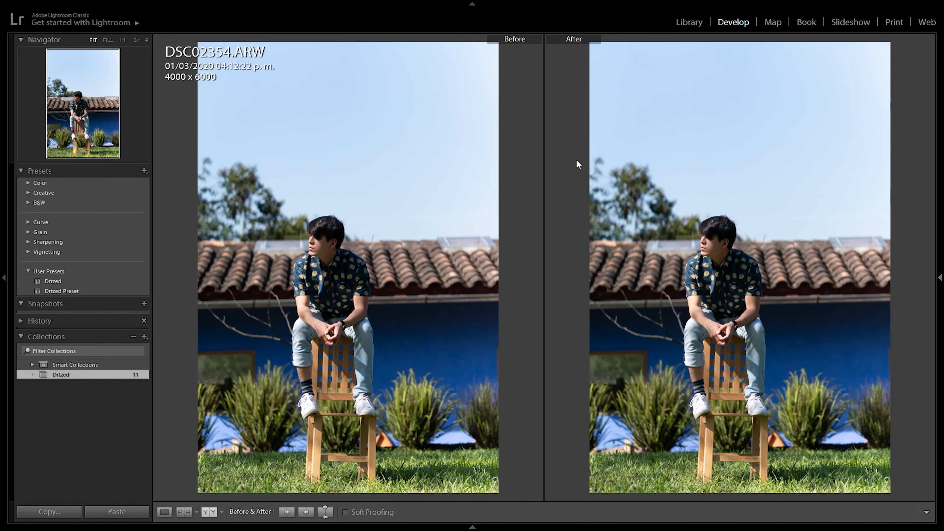
left_click(83, 292)
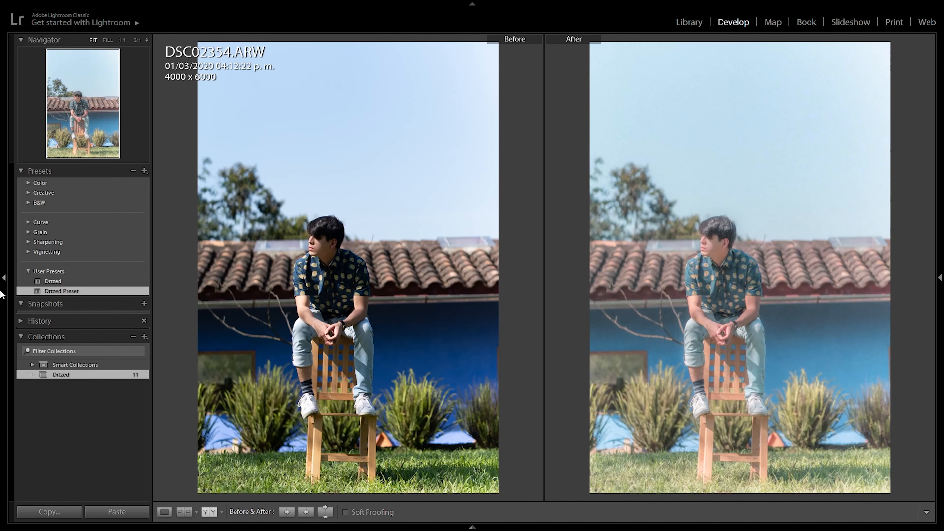
left_click(3, 274)
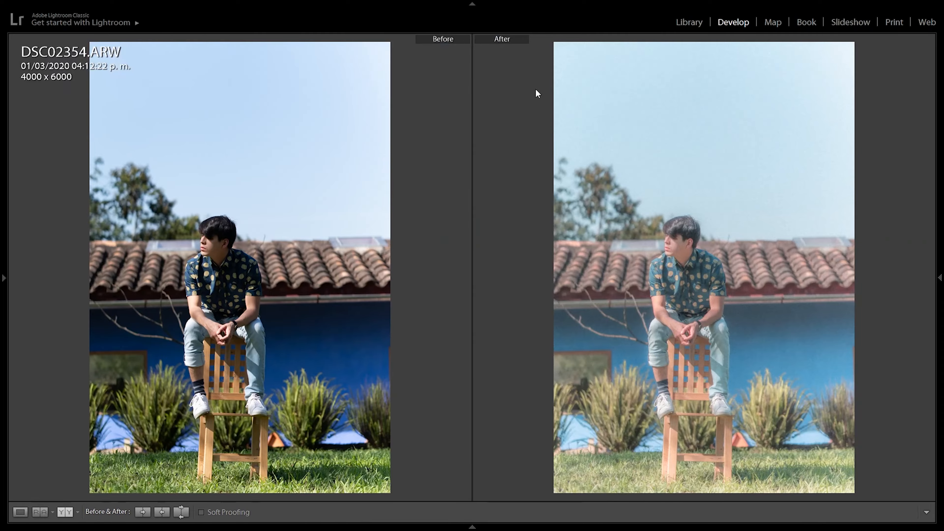
left_click(717, 181)
left_click(883, 182)
left_click(940, 191)
- Crop DSC02354.ARW to the 4 x 5 / 8 x 10 aspect, about 3464 x 4330, framing the seated man more tightly
left_click(778, 134)
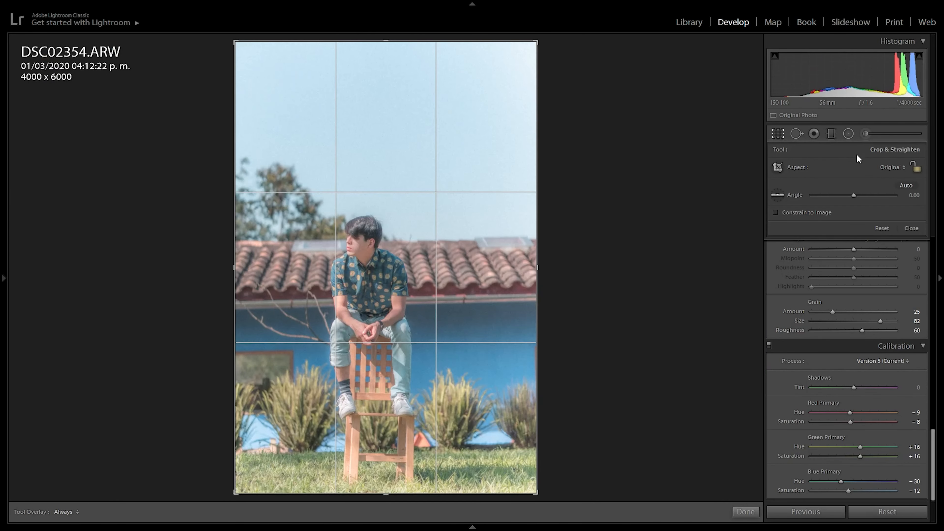
left_click(894, 168)
left_click(838, 230)
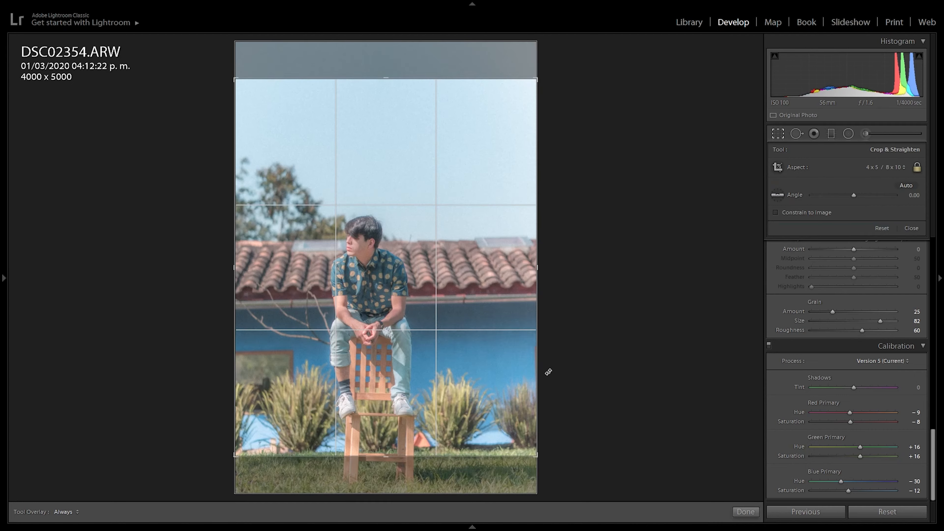
left_click_drag(535, 454, 510, 457)
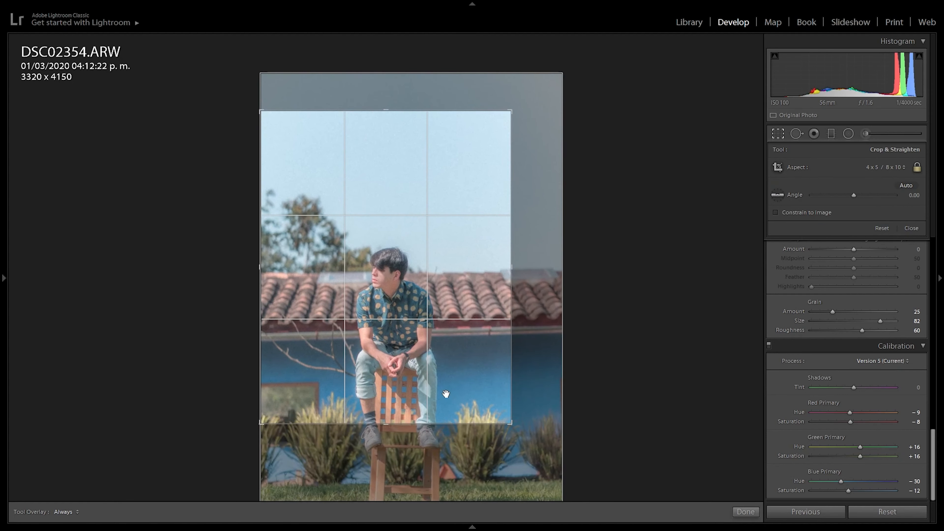
left_click_drag(445, 396, 463, 357)
left_click_drag(512, 111, 525, 105)
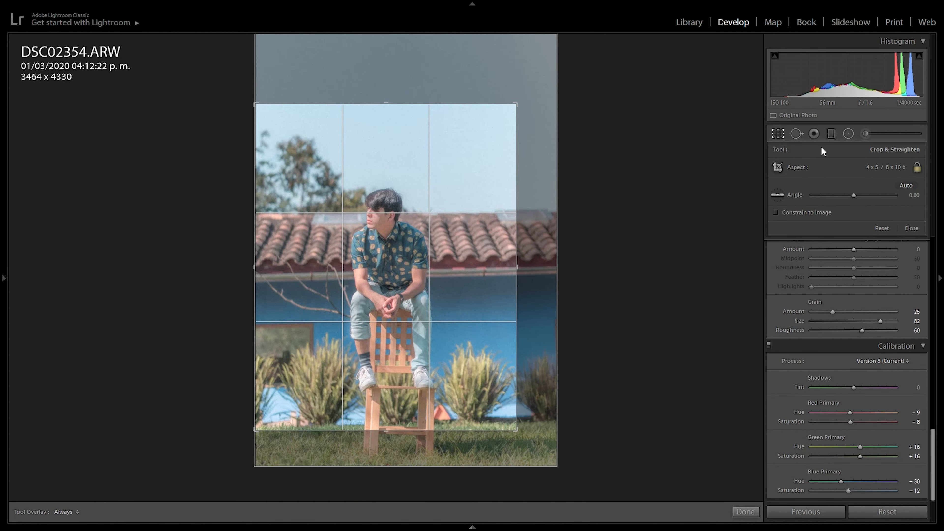
- Straighten the cropped photo along the tiled roof and compare it before and after the edit
left_click(777, 196)
left_click_drag(550, 208, 154, 215)
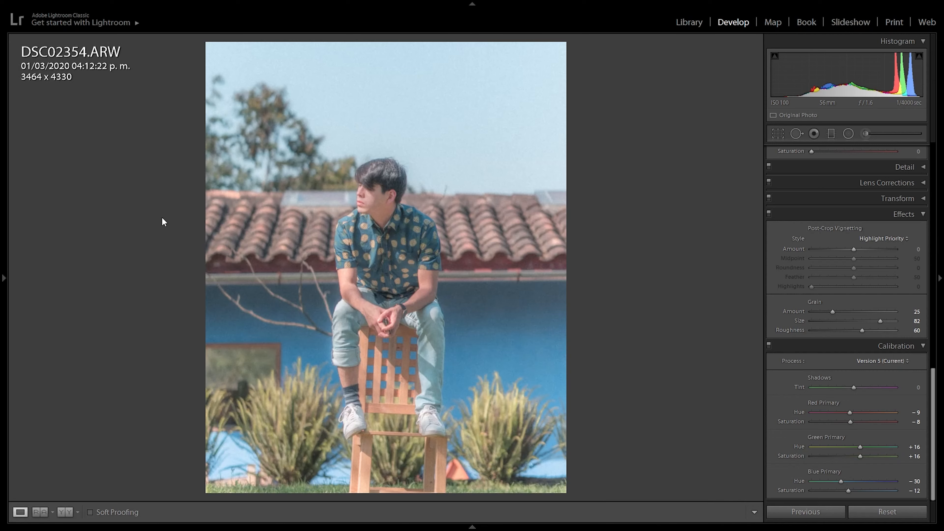
key("y")
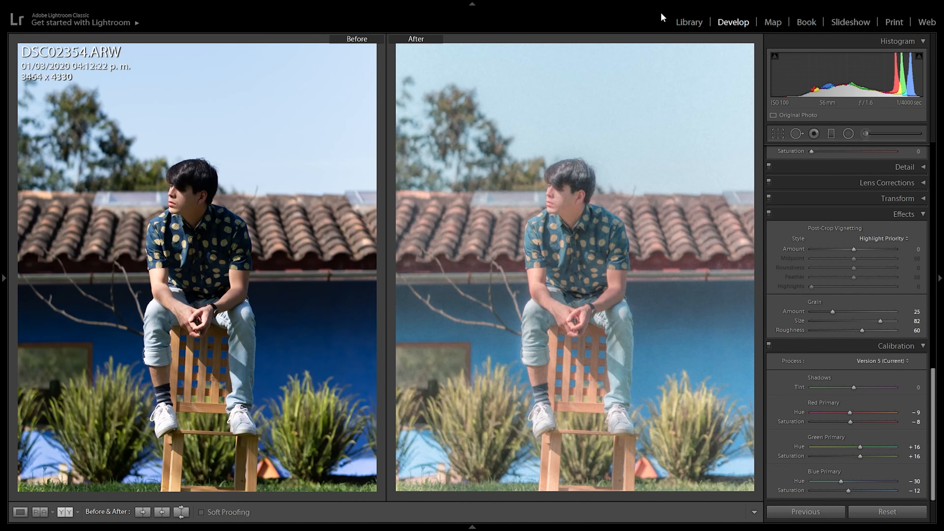
- Apply the Drtzed Preset to DSC05583.ARW and set its exposure to +0.38 and contrast to +39
left_click(690, 23)
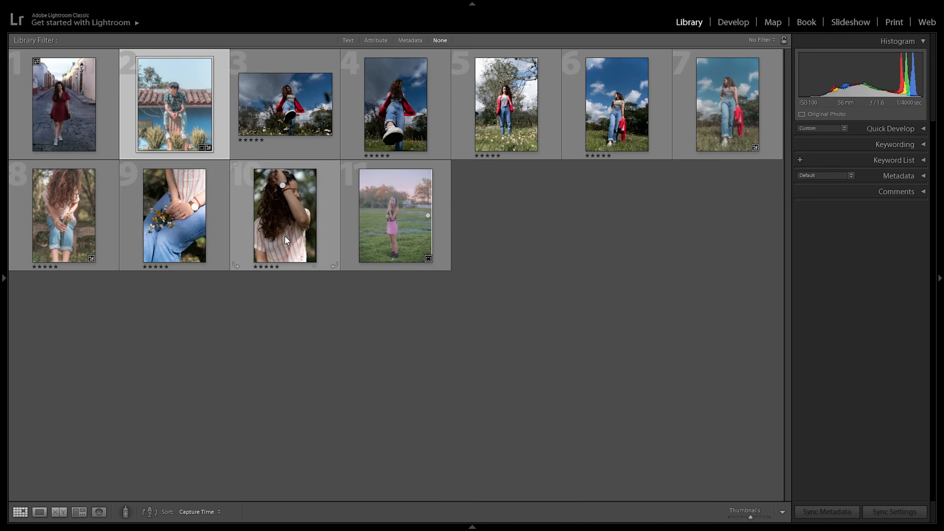
left_click(732, 24)
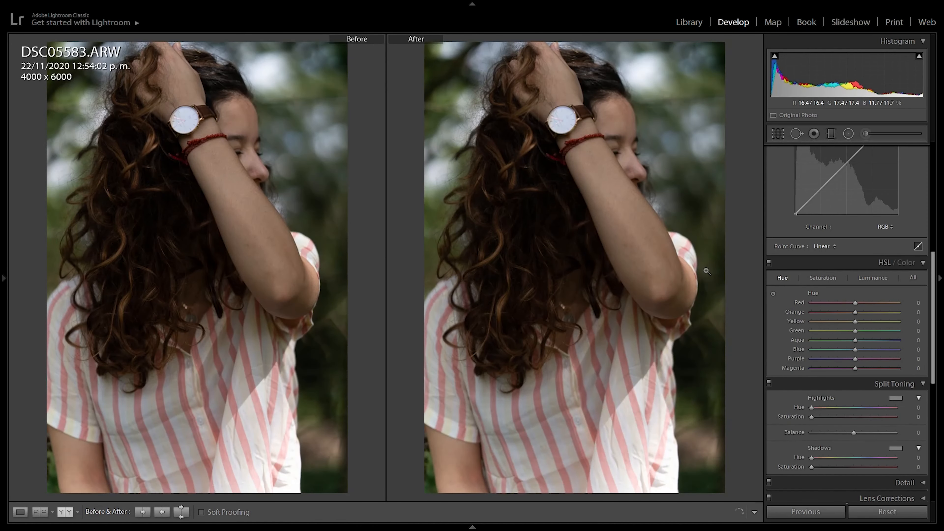
mouse_move(2, 204)
left_click(76, 292)
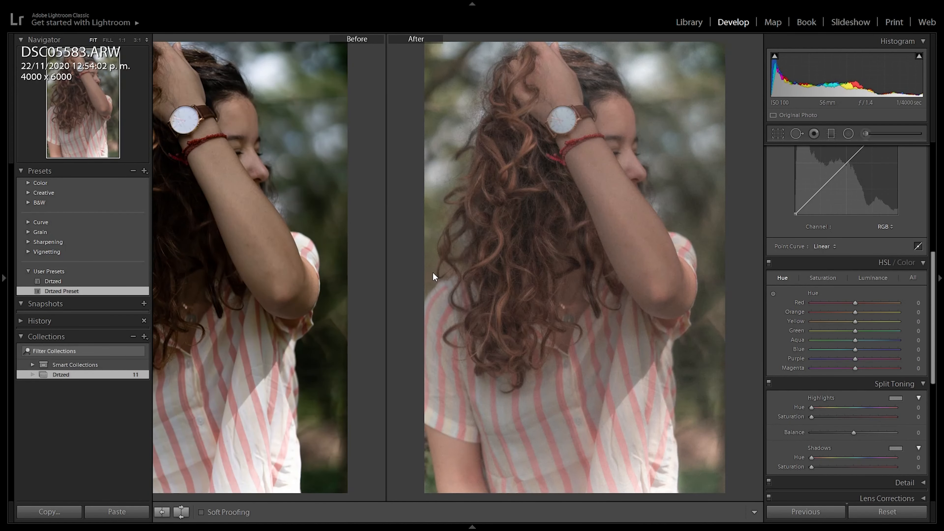
scroll(906, 292, "up", 6)
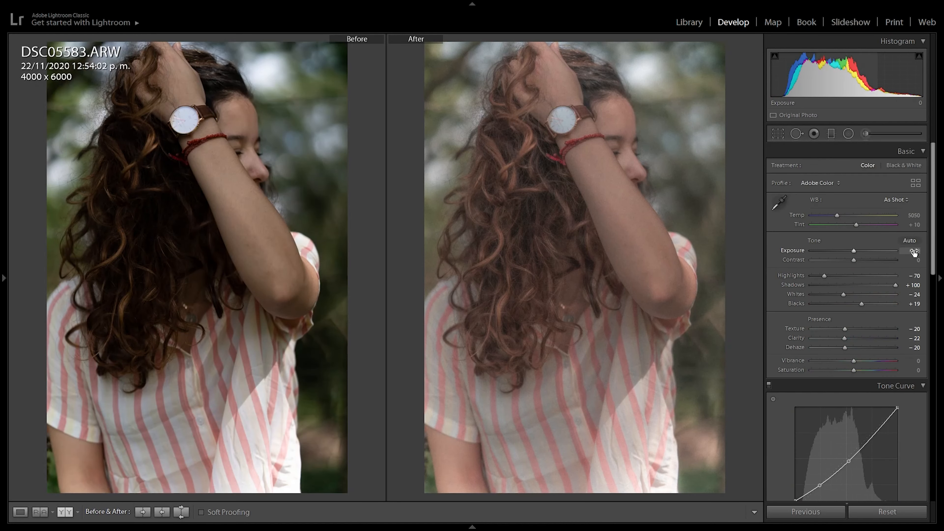
left_click_drag(868, 259, 856, 251)
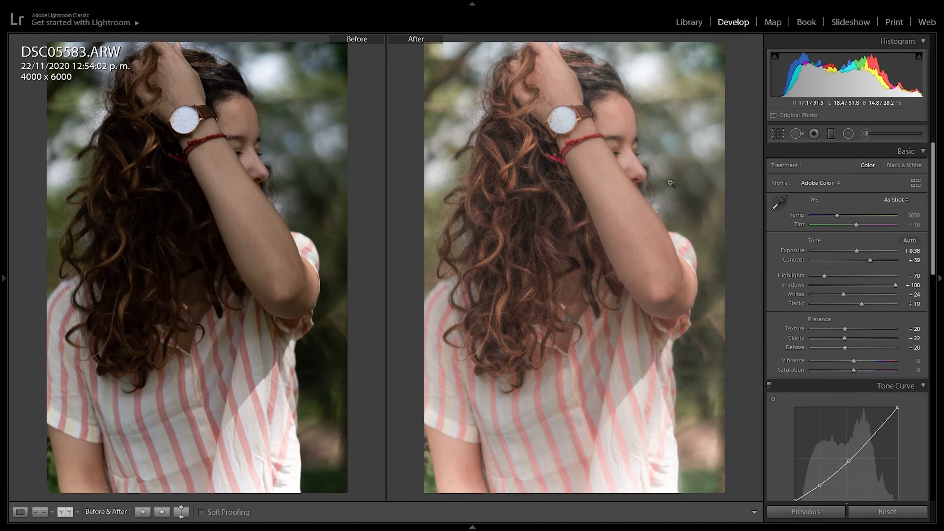
- Apply the Drtzed Preset to DSC00460.ARW and set its exposure to +0.09, contrast to +61 and highlights to -100
left_click(694, 25)
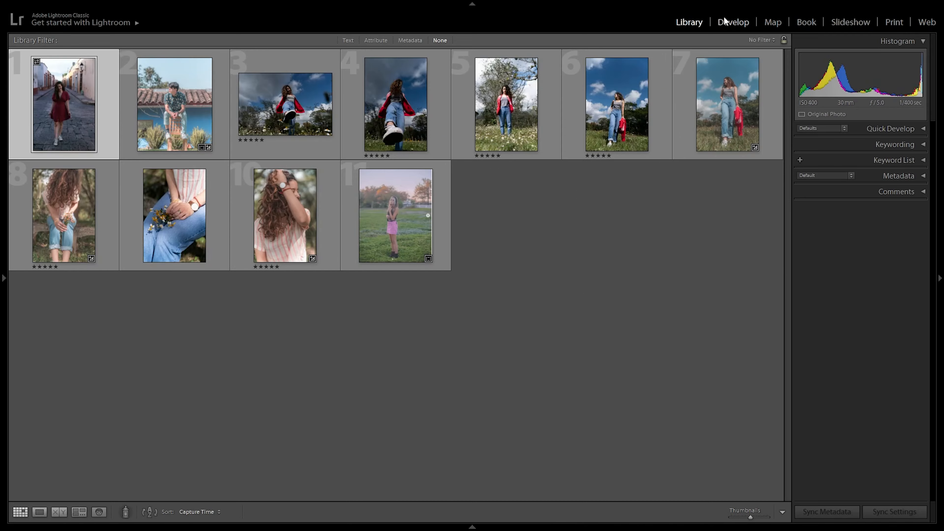
left_click(725, 21)
mouse_move(3, 263)
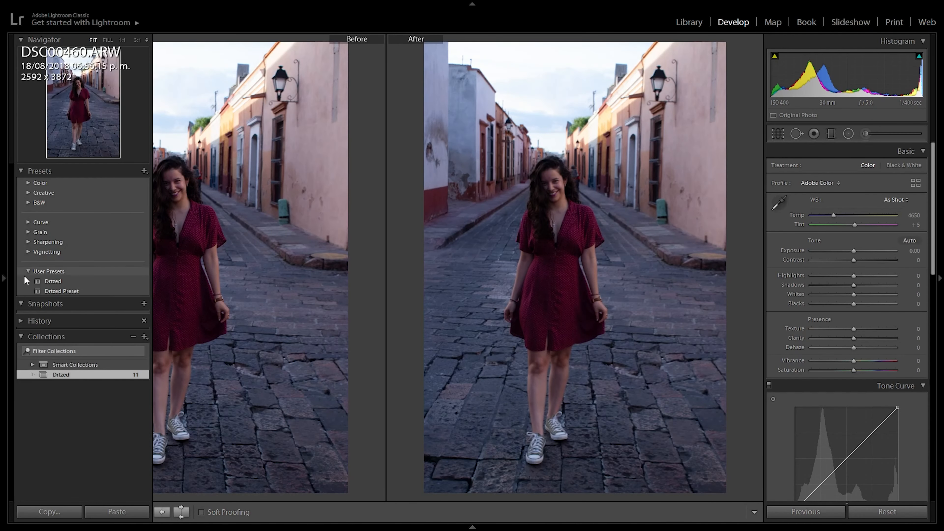
left_click(55, 293)
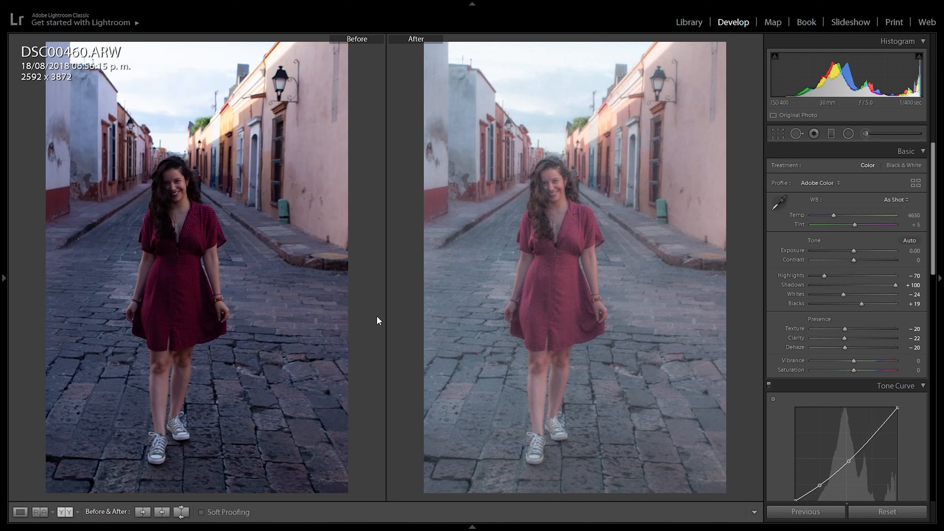
mouse_move(854, 260)
left_mouse_down()
mouse_move(879, 255)
mouse_move(856, 248)
left_mouse_up()
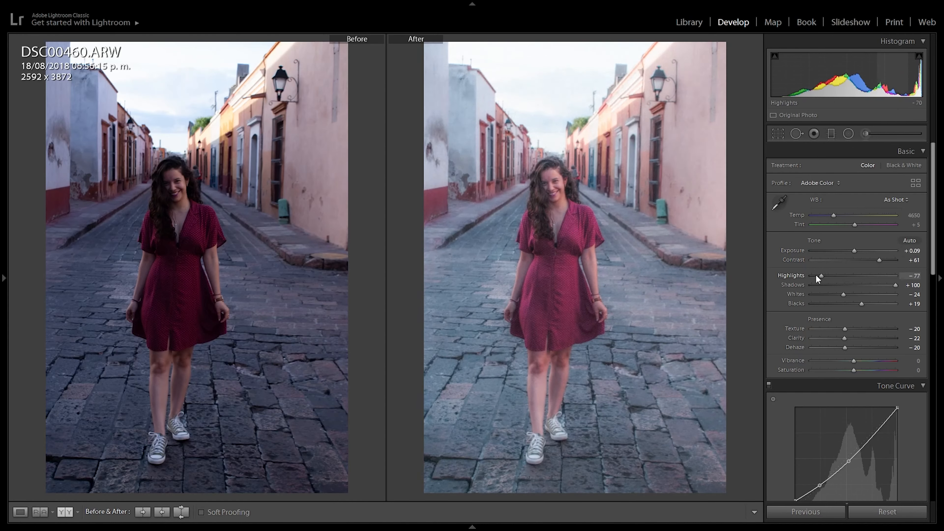
left_click_drag(822, 275, 810, 276)
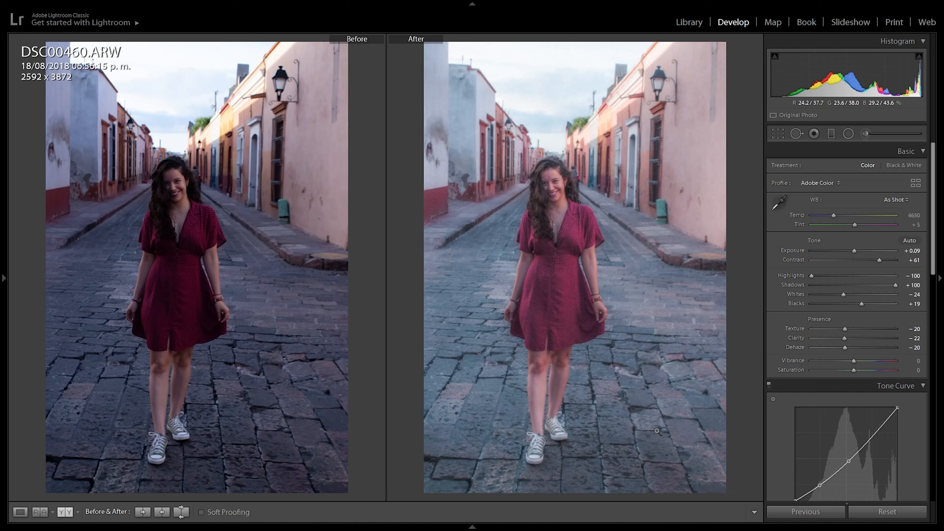